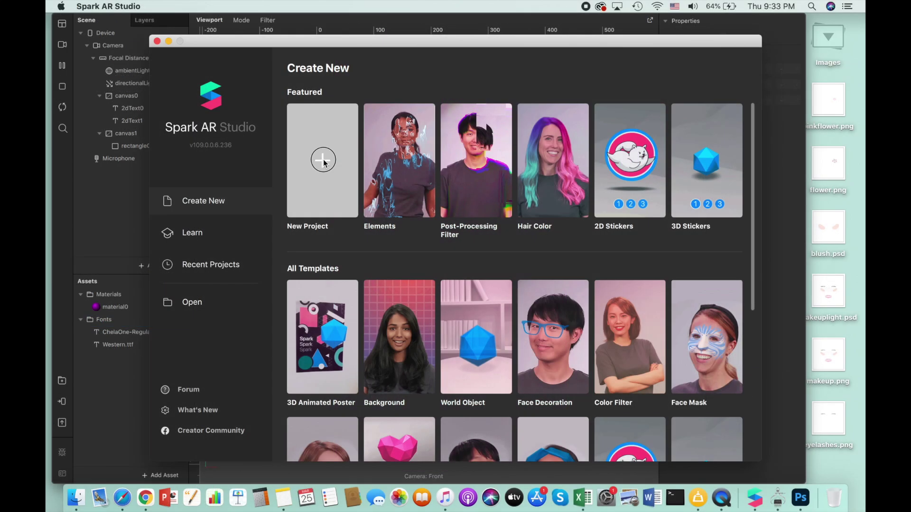
- Create a new Blank Project and maximise the Spark AR Studio window to full screen
click(323, 160)
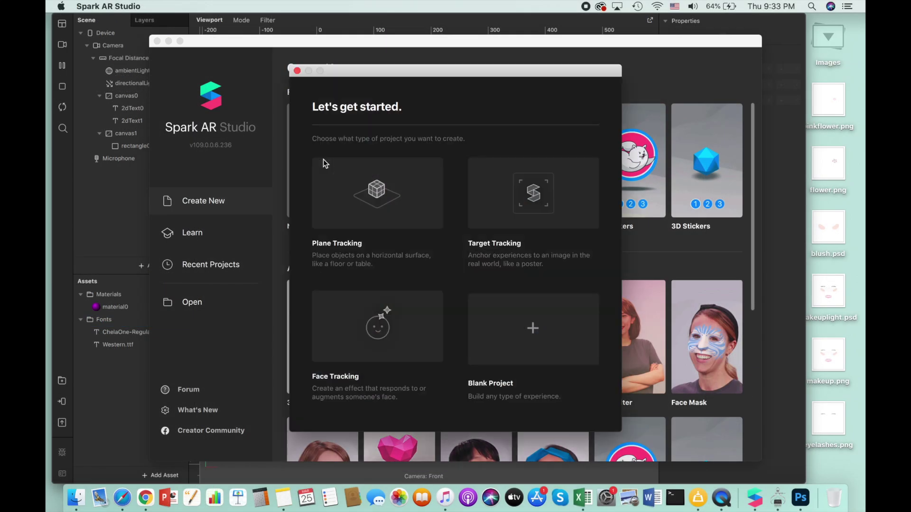
click(525, 333)
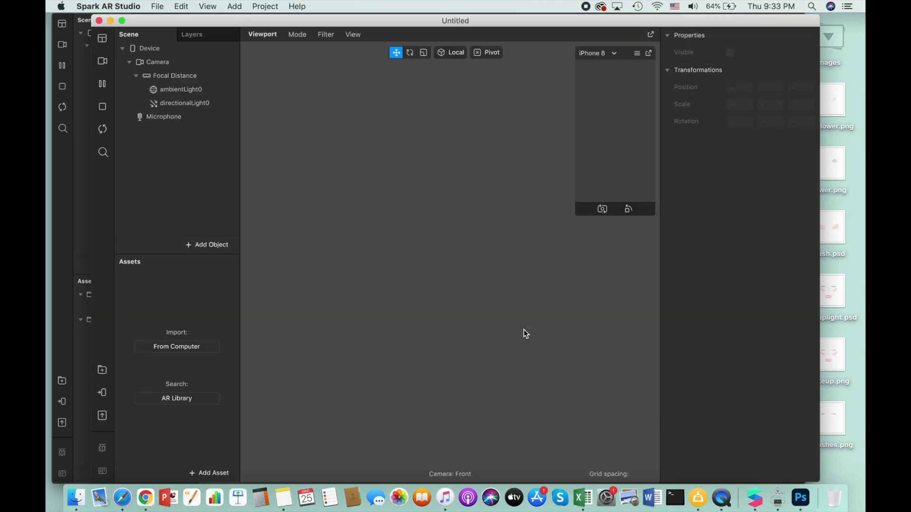
click(122, 21)
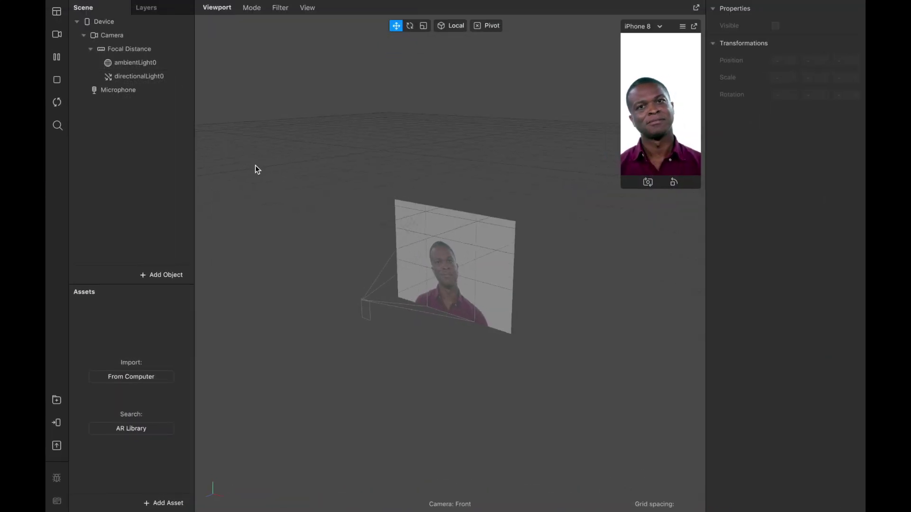
- Switch the viewport mode to Edit 2D Objects
click(252, 8)
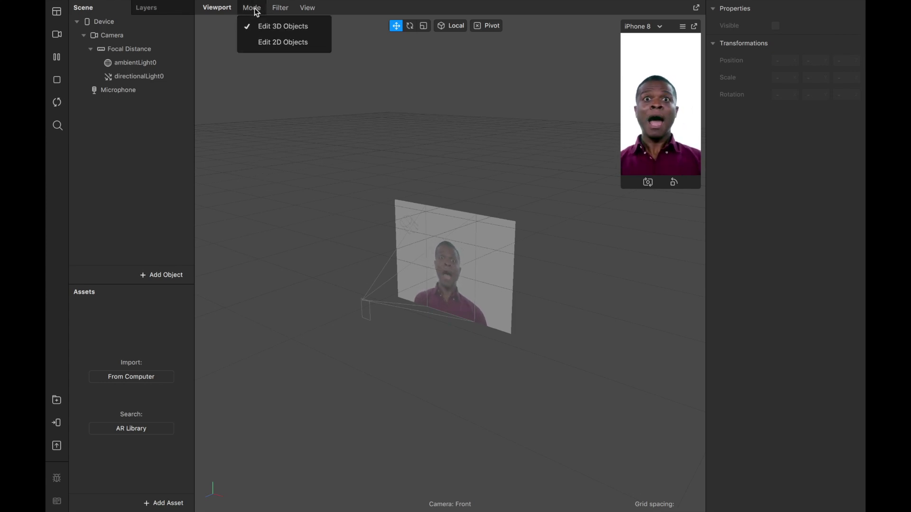
click(282, 43)
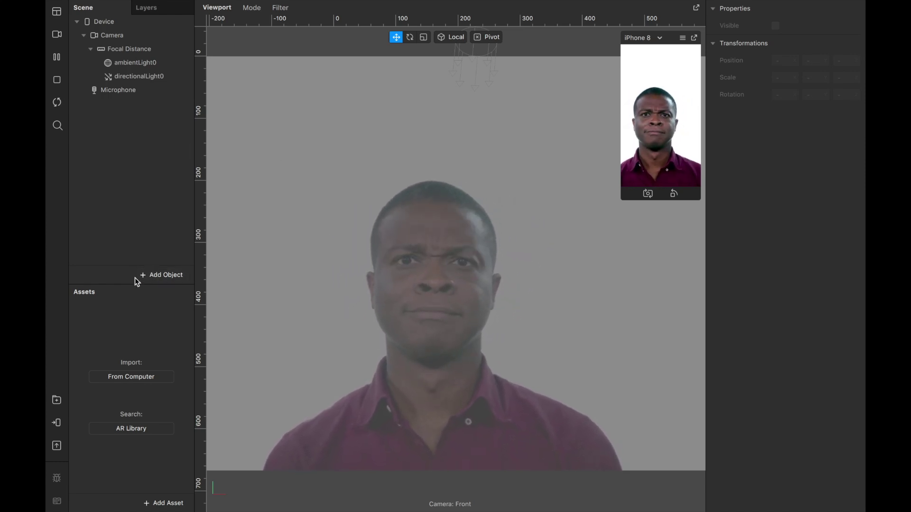
- Insert a 2D Text object found by searching '2d text' and move it to the canvas top centre
click(161, 275)
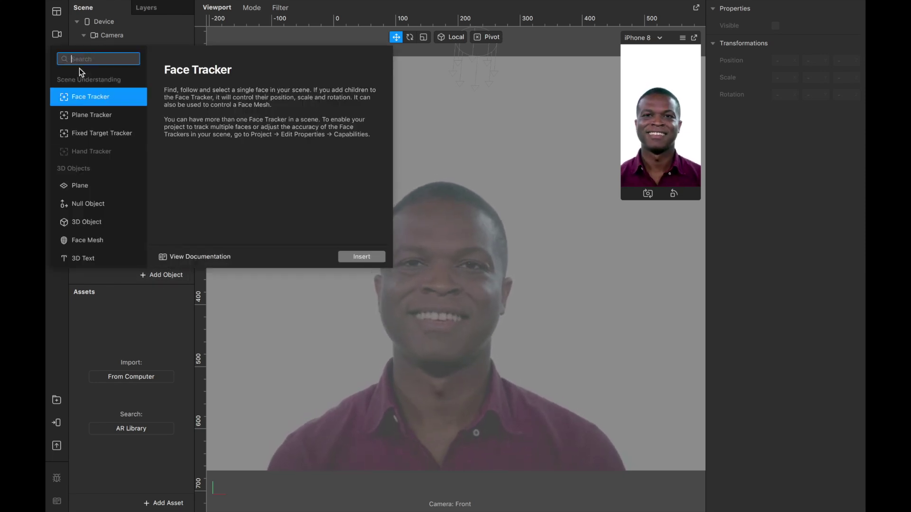
text(2d)
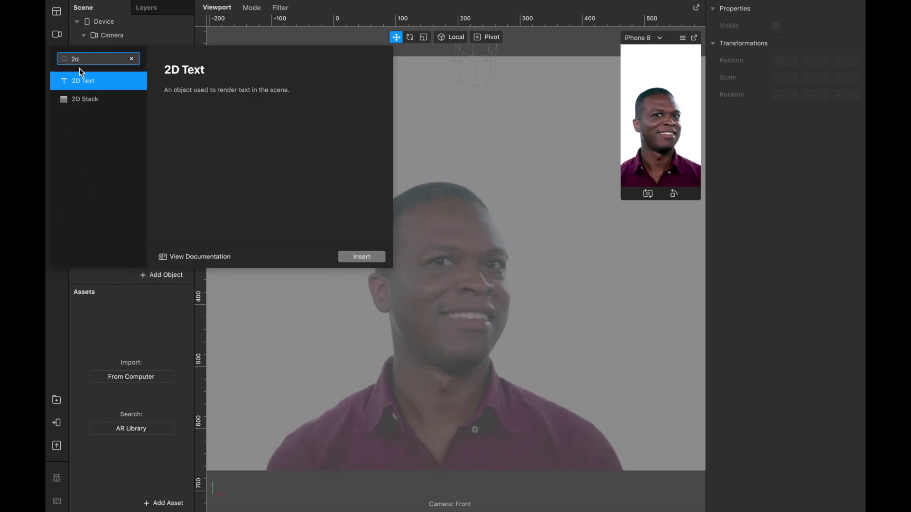
text( text)
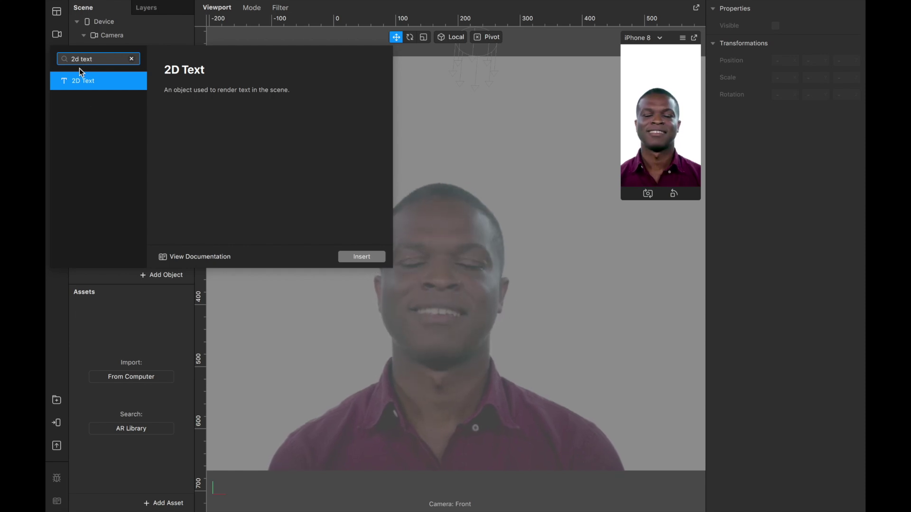
click(361, 256)
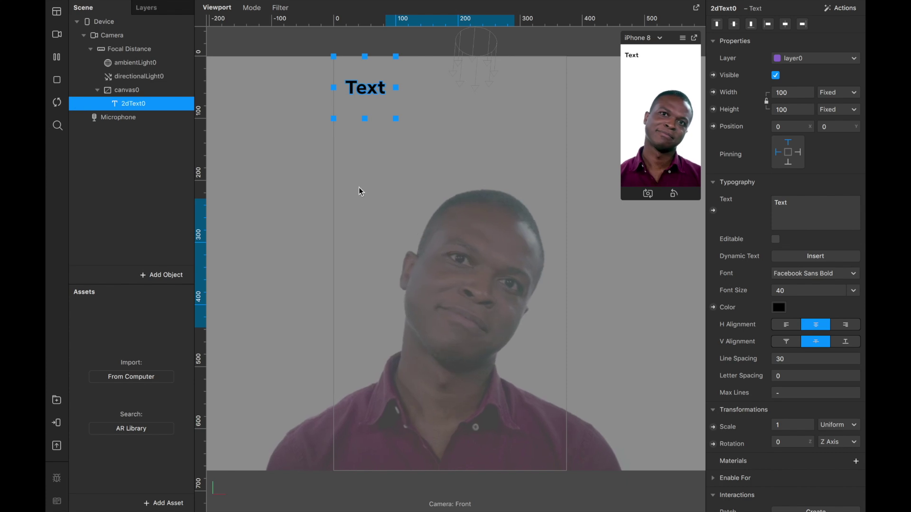
drag(368, 70, 474, 94)
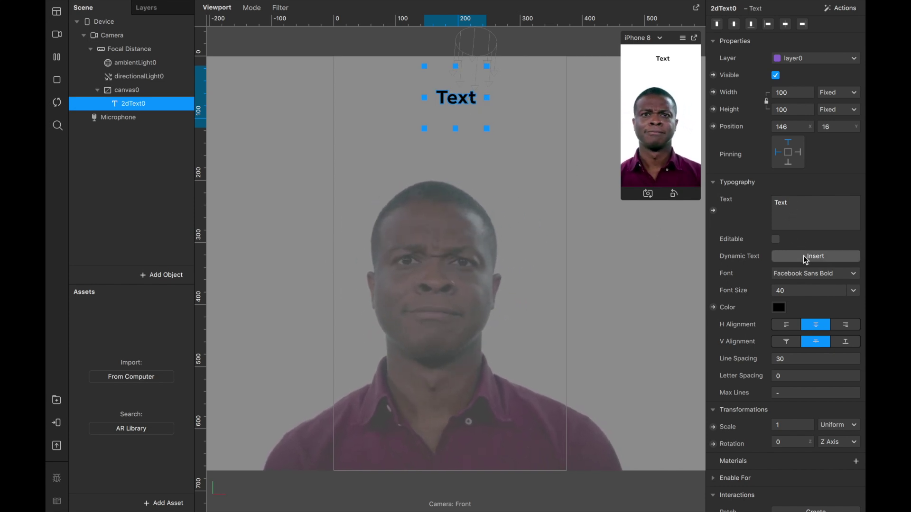
- Give the 2D text font size 50 and a magenta colour, and clear its text content
click(777, 291)
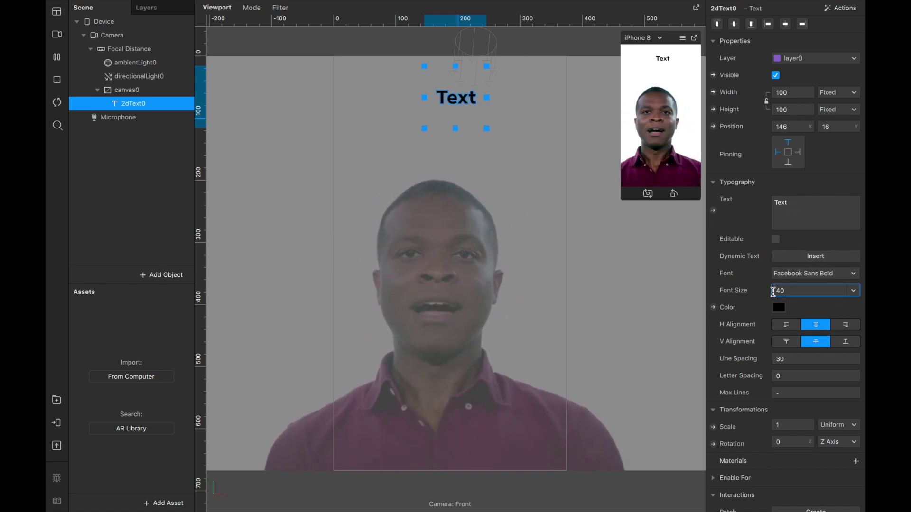
text(40)
key(Return)
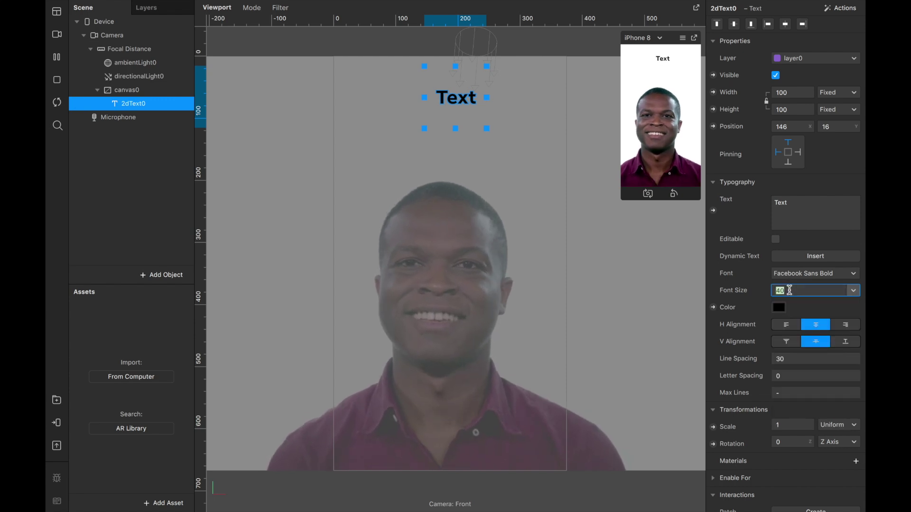
text(50)
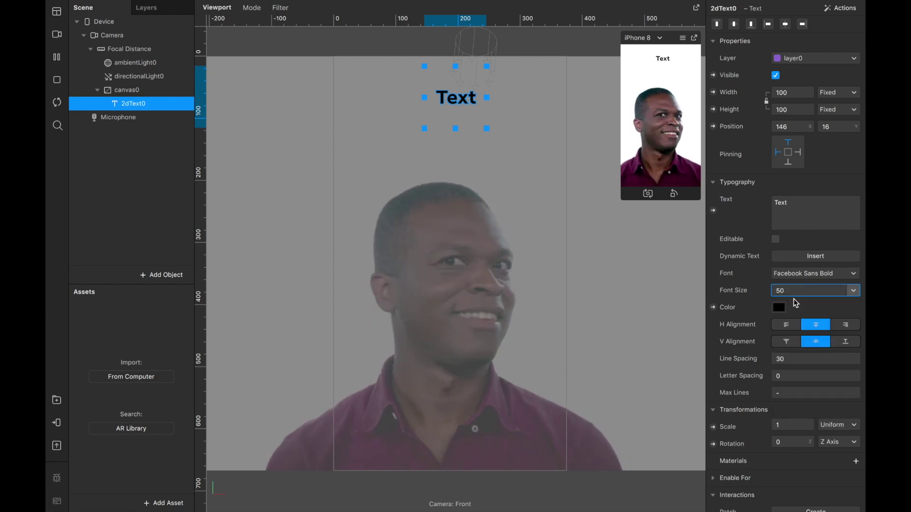
click(779, 307)
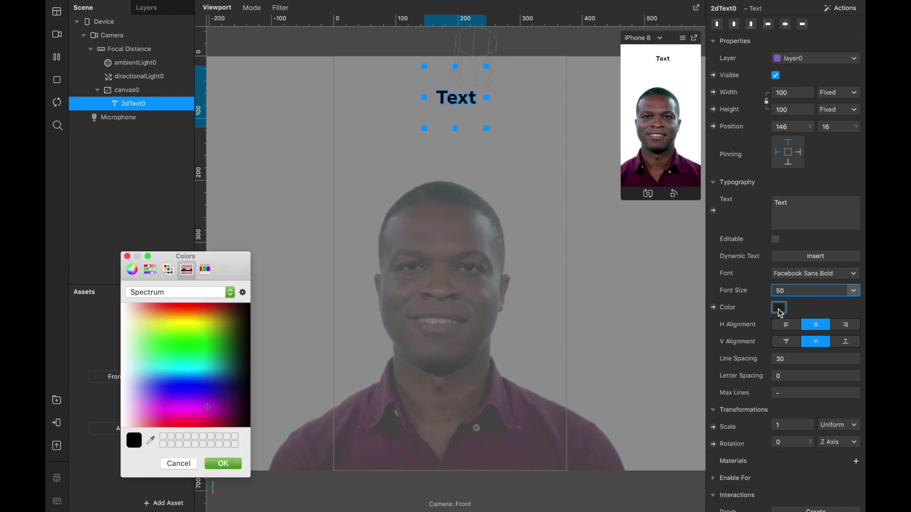
click(192, 406)
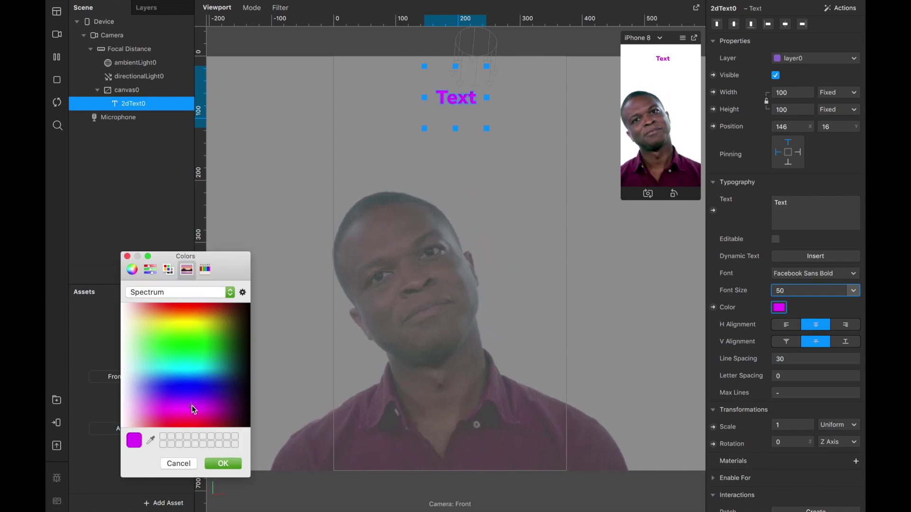
click(222, 464)
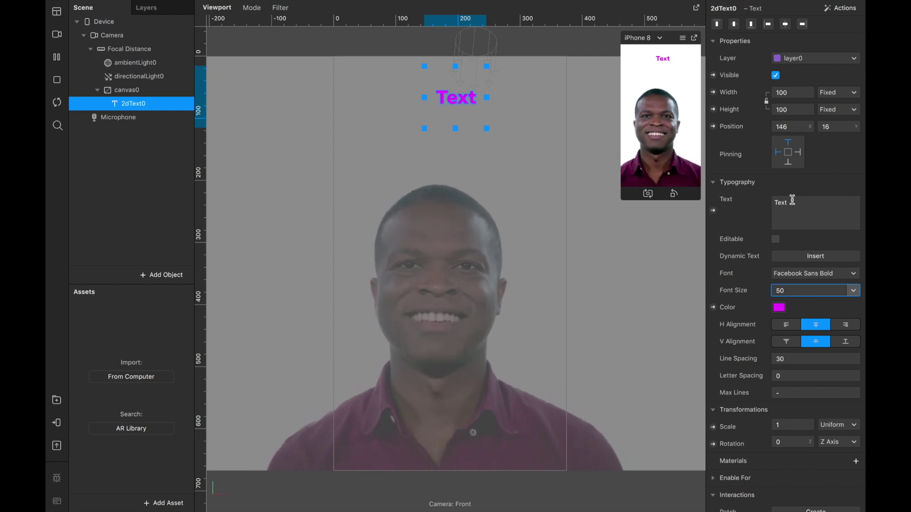
drag(792, 200, 766, 203)
text(life)
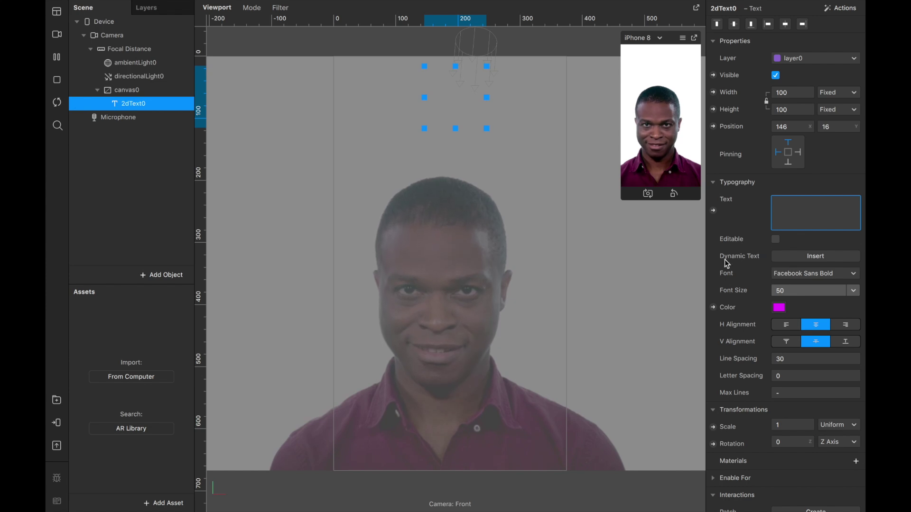
- Insert the Day of Week dynamic text and widen the text box to about 179
click(801, 257)
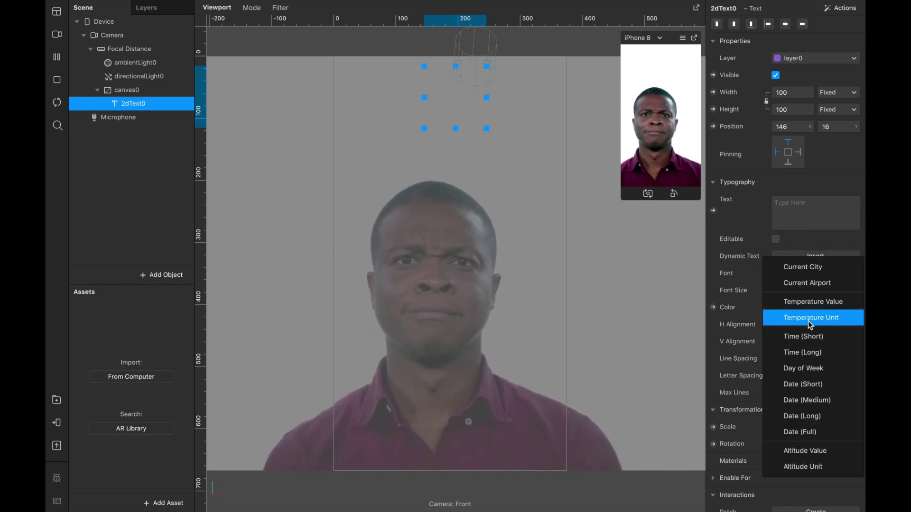
click(811, 370)
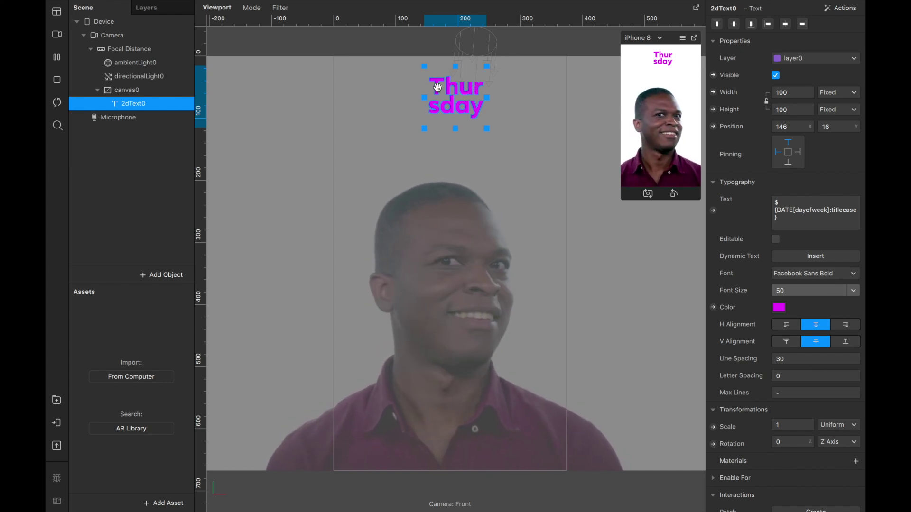
drag(425, 97, 403, 97)
drag(486, 98, 515, 94)
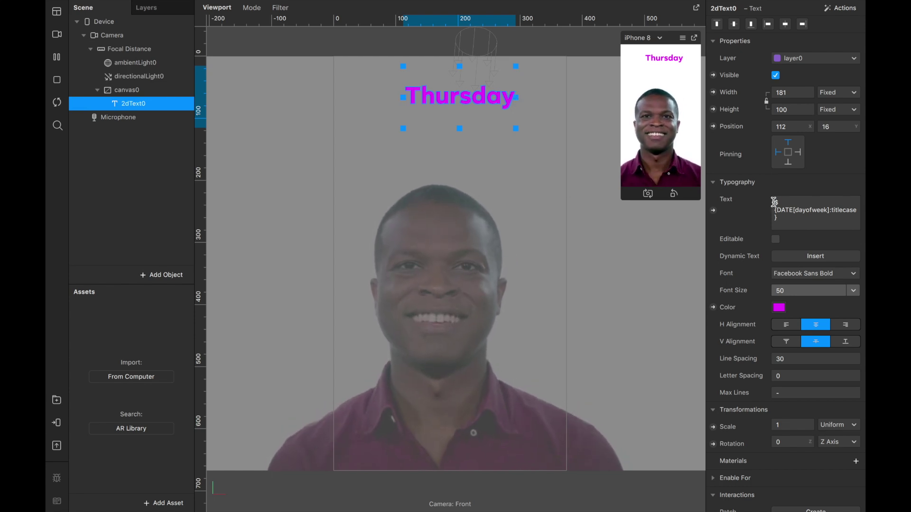
- Replace the text content with 'monday'
drag(792, 218, 773, 199)
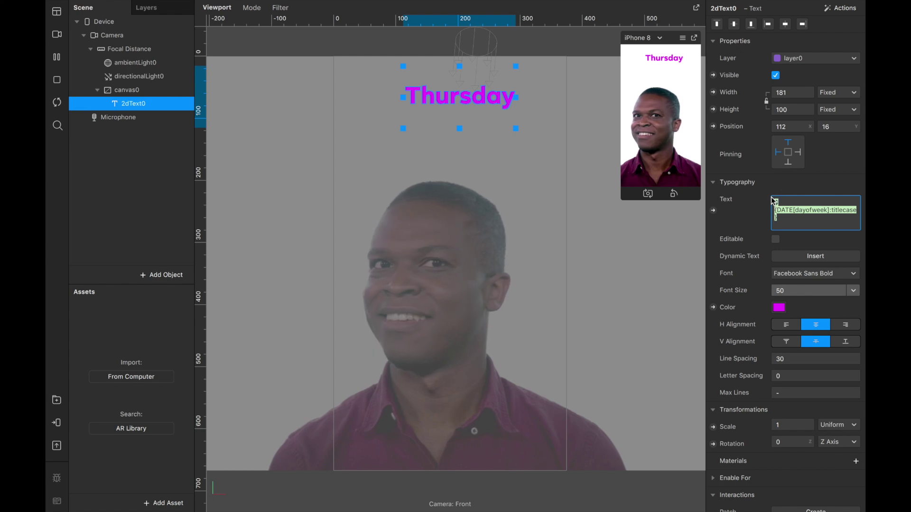
text(mon)
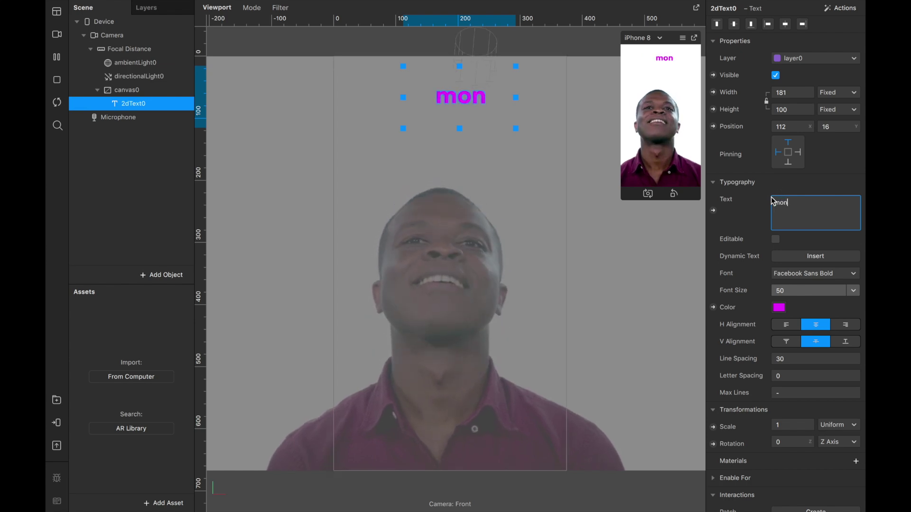
text(day)
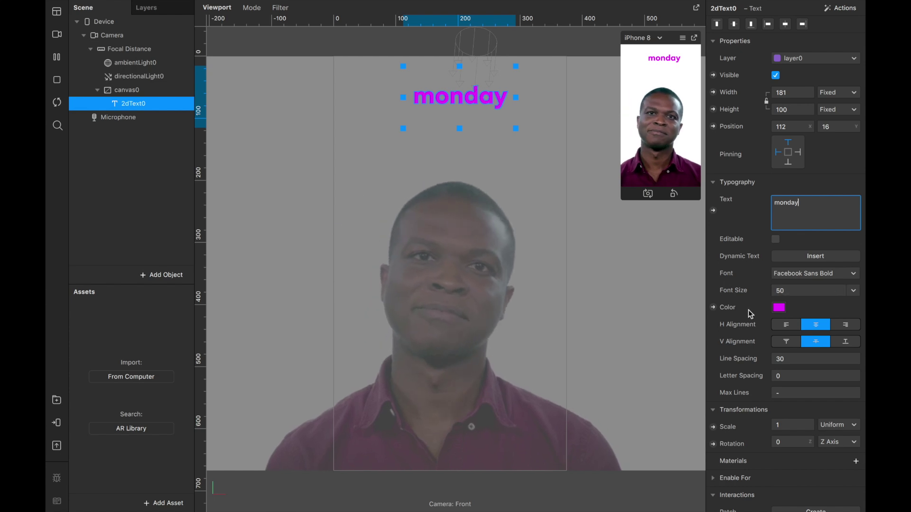
click(522, 249)
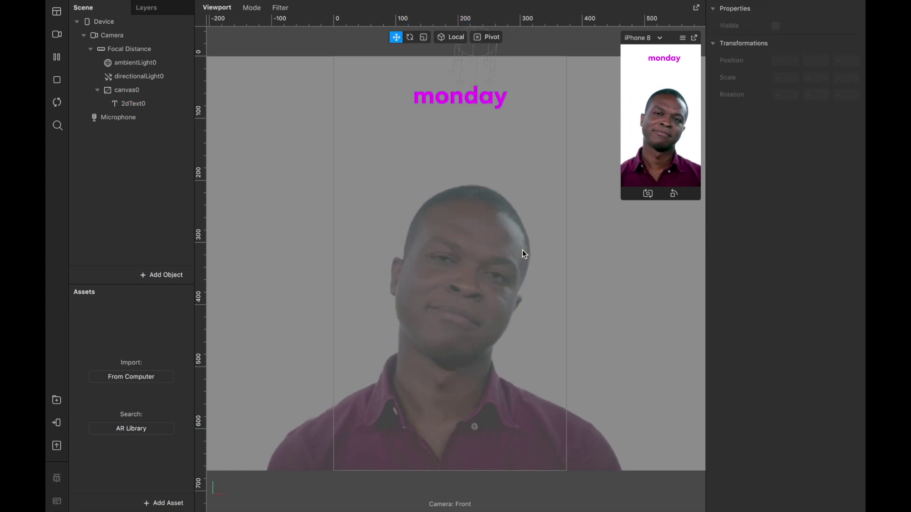
click(497, 98)
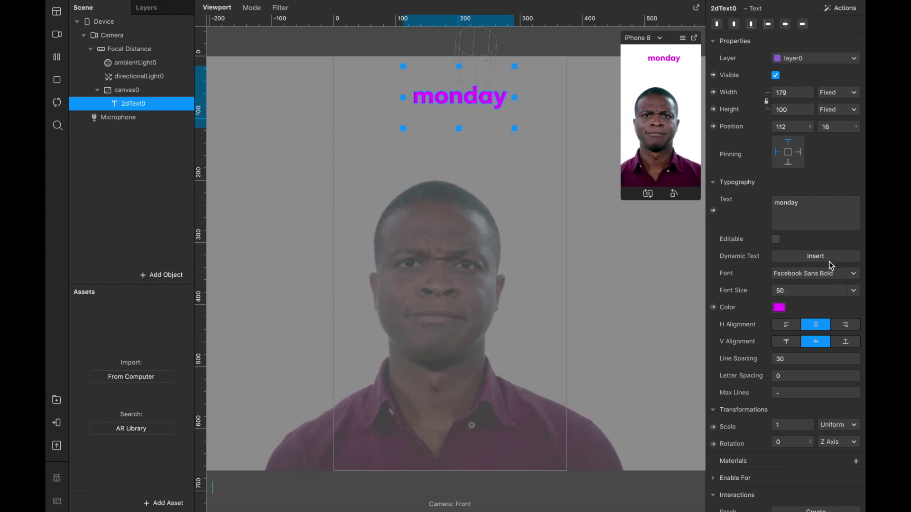
- Duplicate 2dText0 and place the copy directly below the original 'monday' text
click(132, 105)
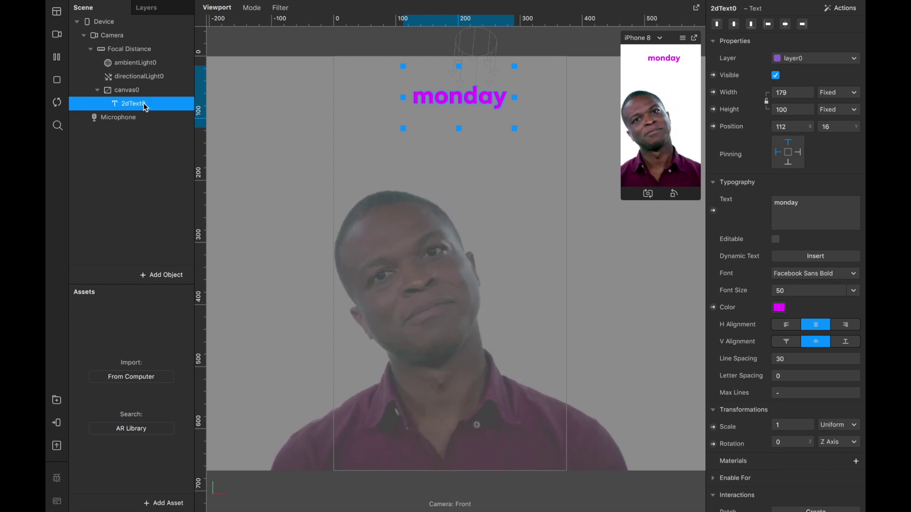
right_click(144, 107)
click(184, 216)
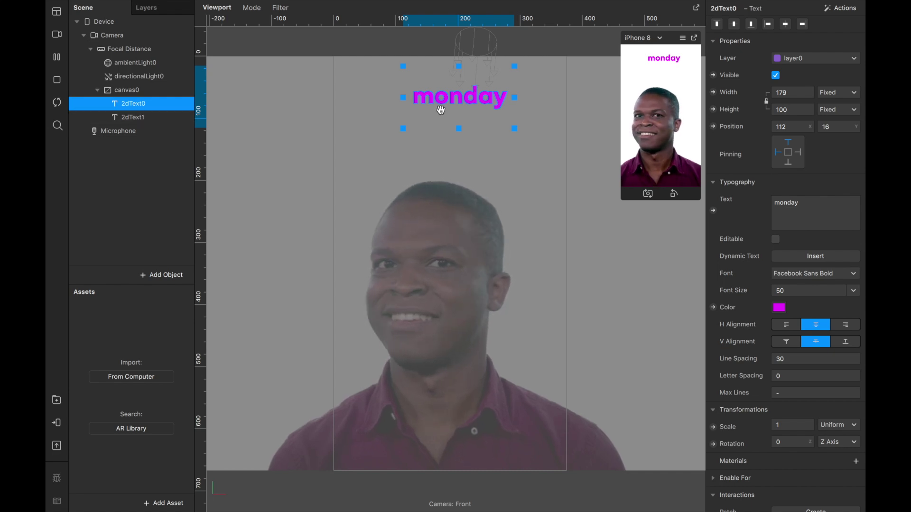
drag(470, 98, 470, 131)
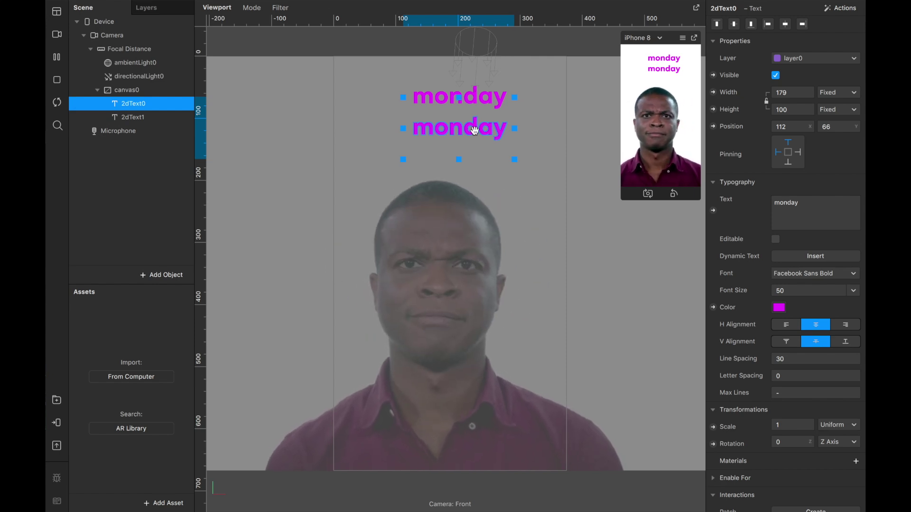
drag(474, 131, 471, 127)
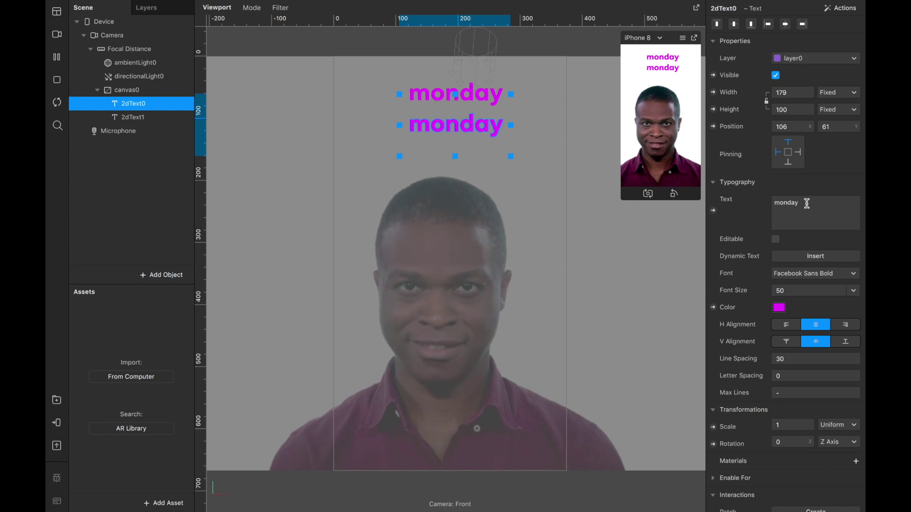
- Replace the lower text with the Time (Short) dynamic value at font size 20
drag(802, 203, 764, 207)
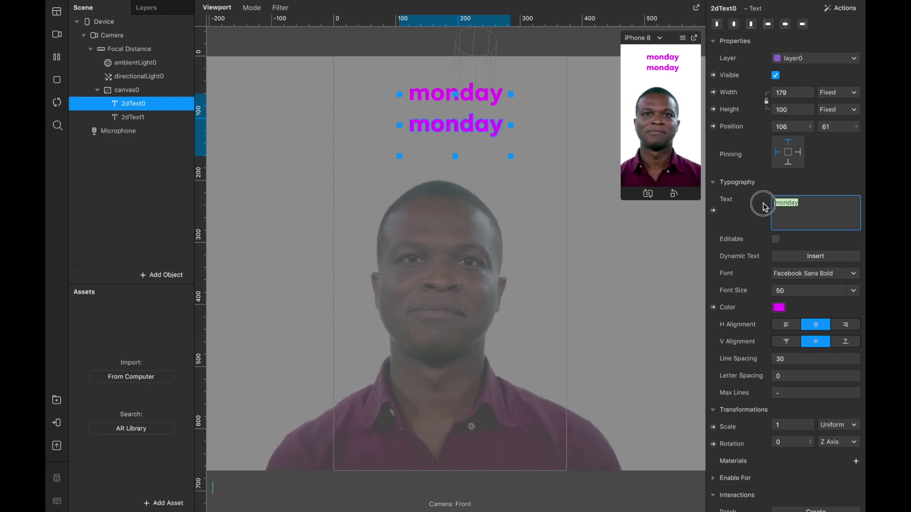
key(BackSpace)
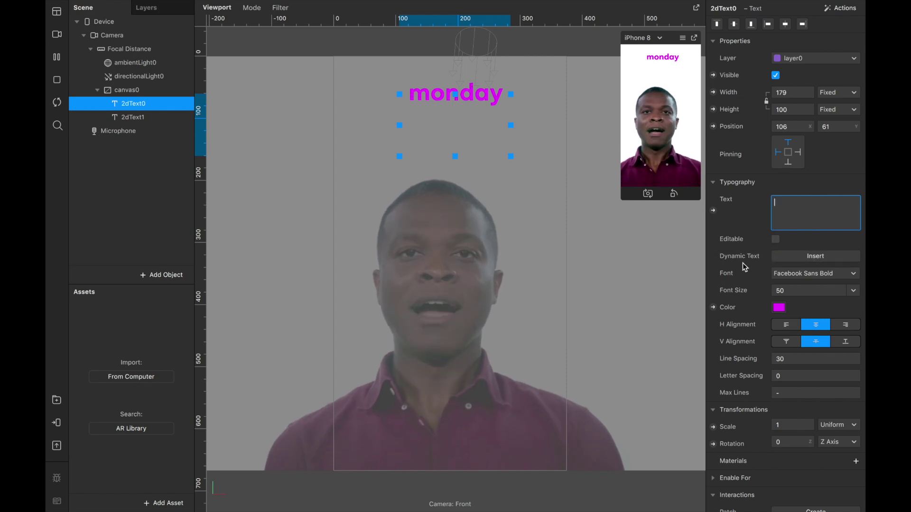
click(822, 259)
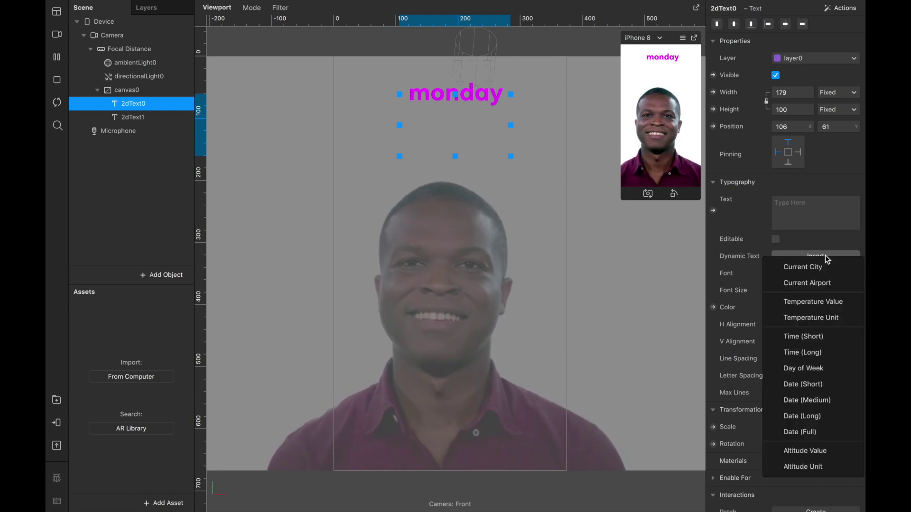
click(823, 338)
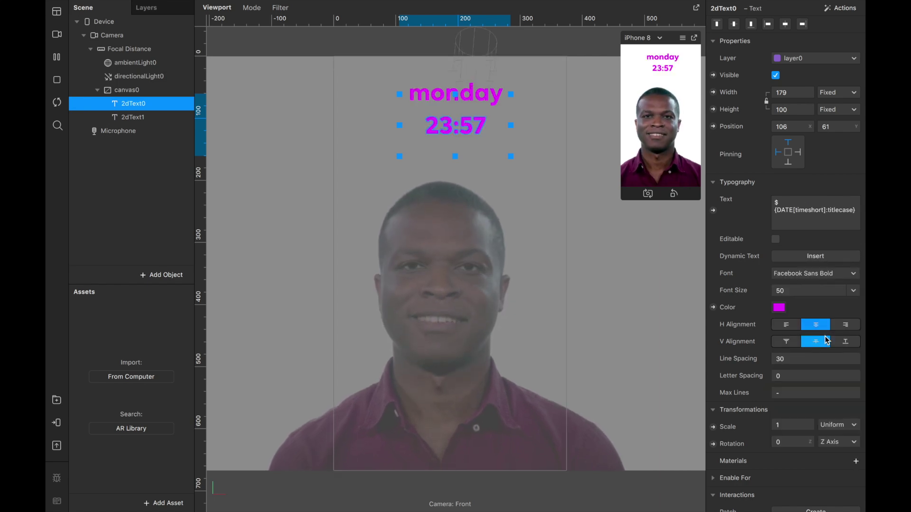
click(788, 290)
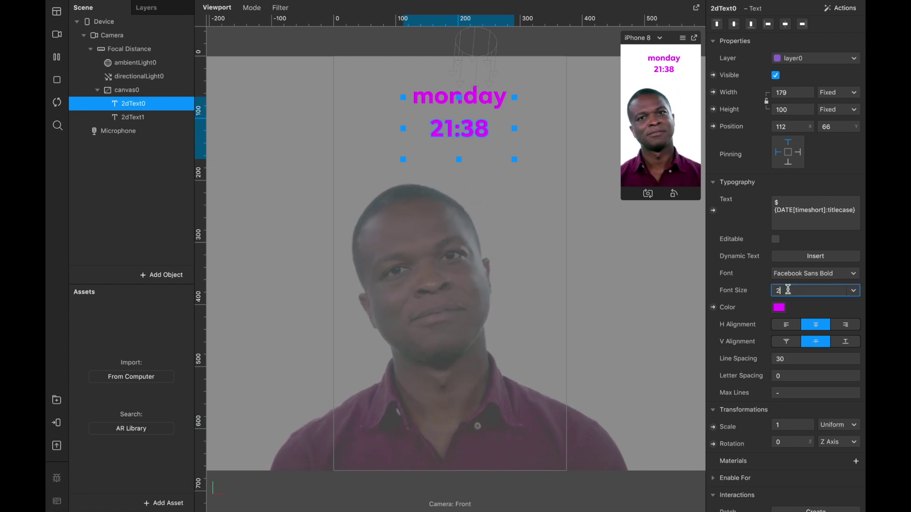
key(Return)
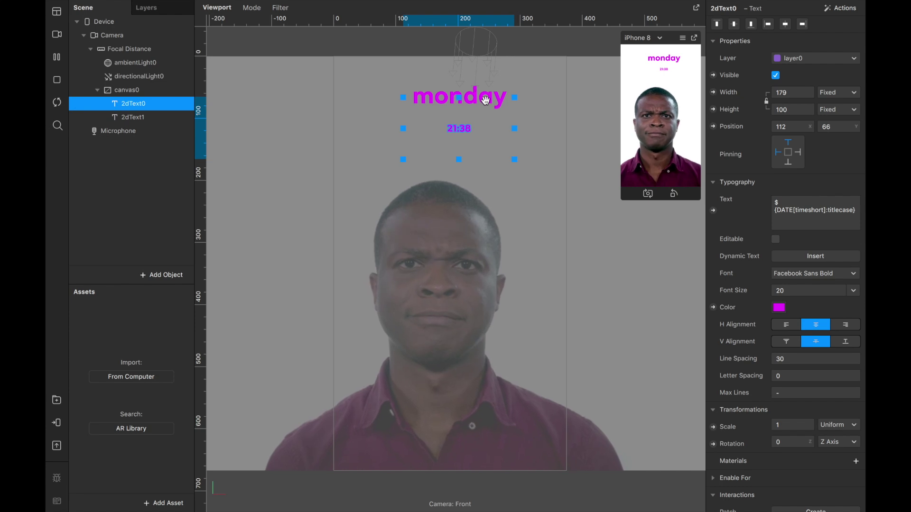
- Replace 2dText1's 'monday' with the dynamic Day of Week value
click(140, 117)
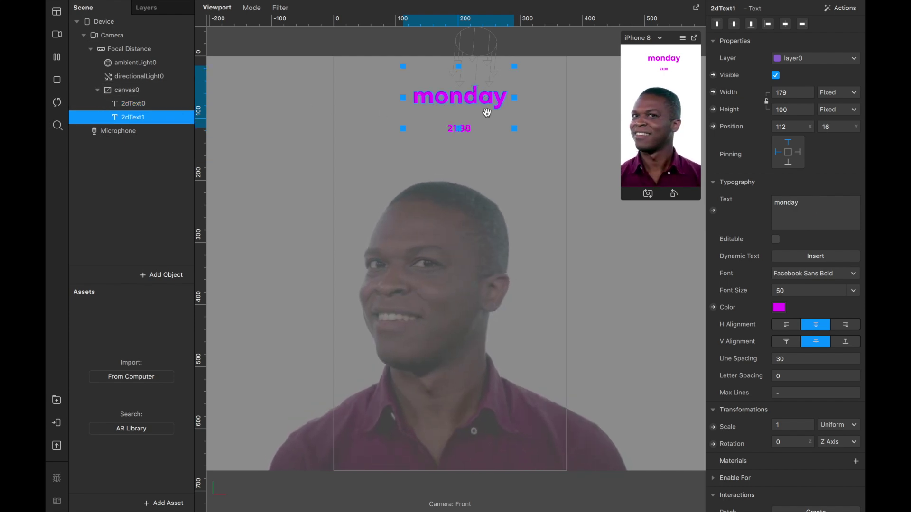
double_click(801, 208)
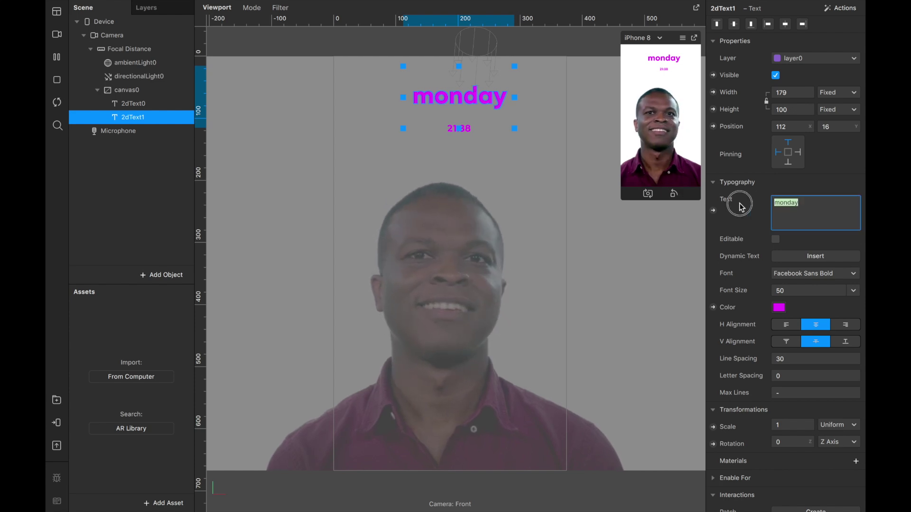
key(BackSpace)
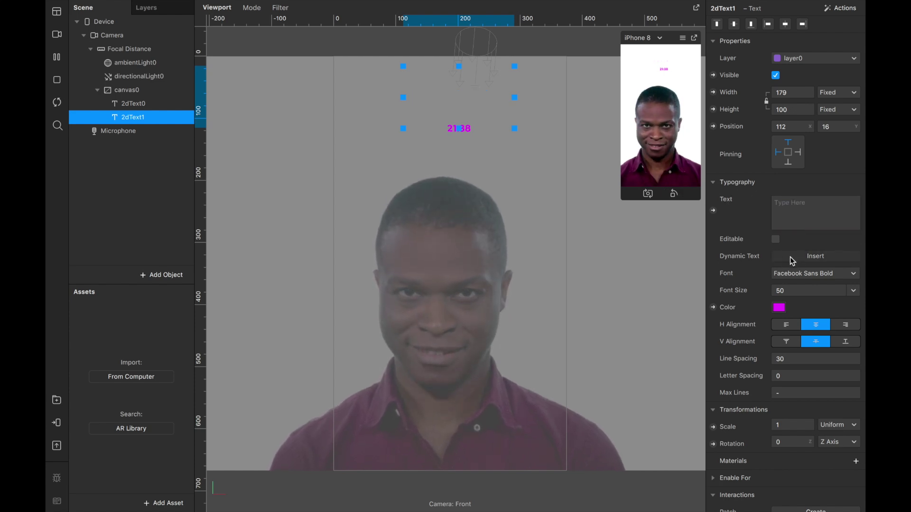
click(790, 257)
click(813, 369)
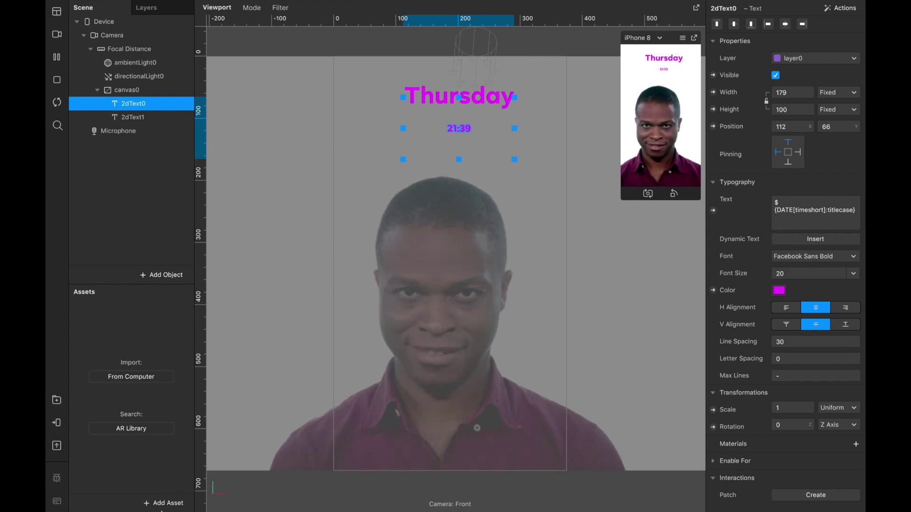
- In Chrome, search Google for 'cute font' and open the 1001 Fonts Cute Fonts result
mouse_move(169, 504)
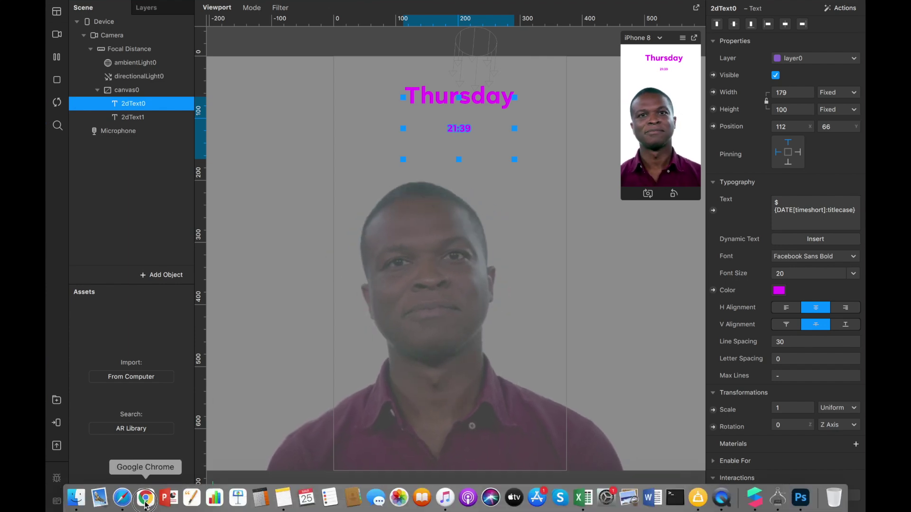
click(145, 498)
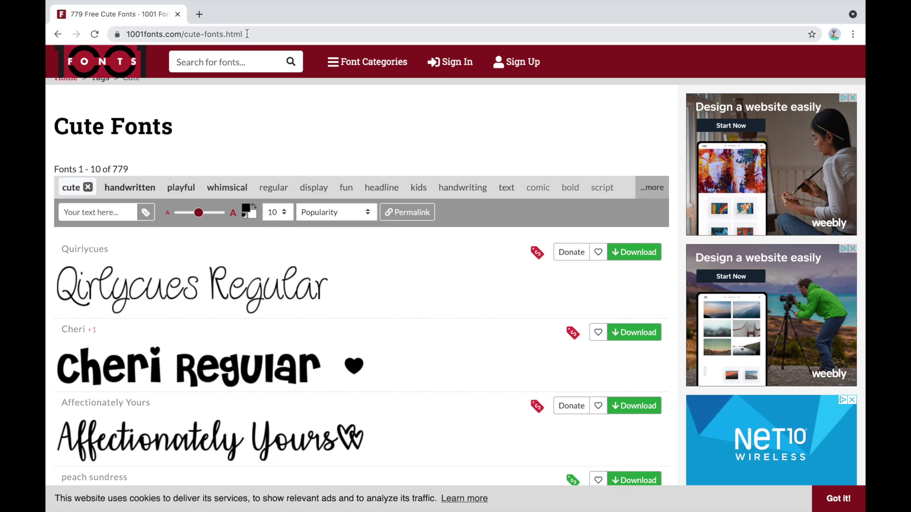
click(230, 34)
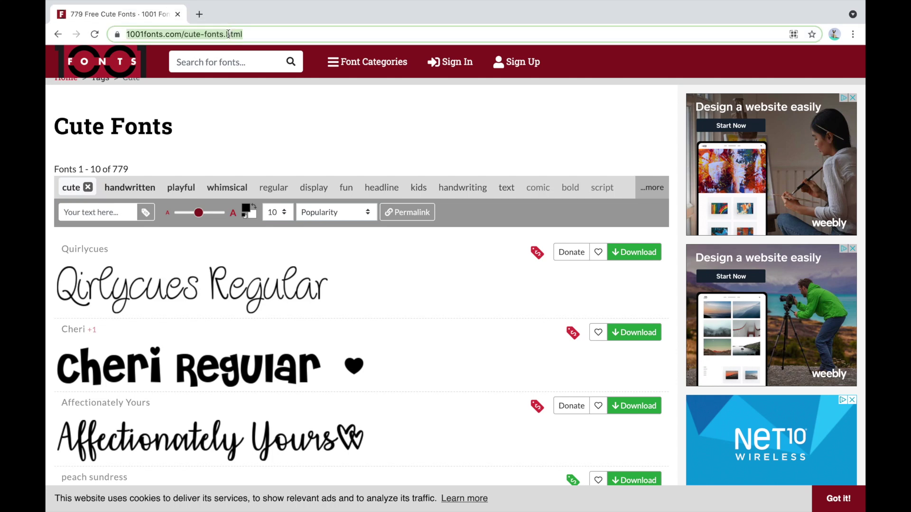
click(199, 14)
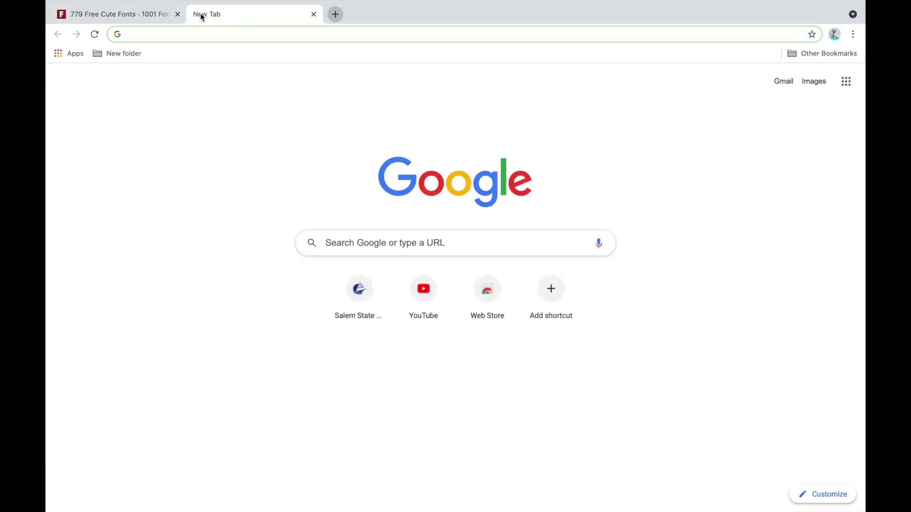
text(cute f)
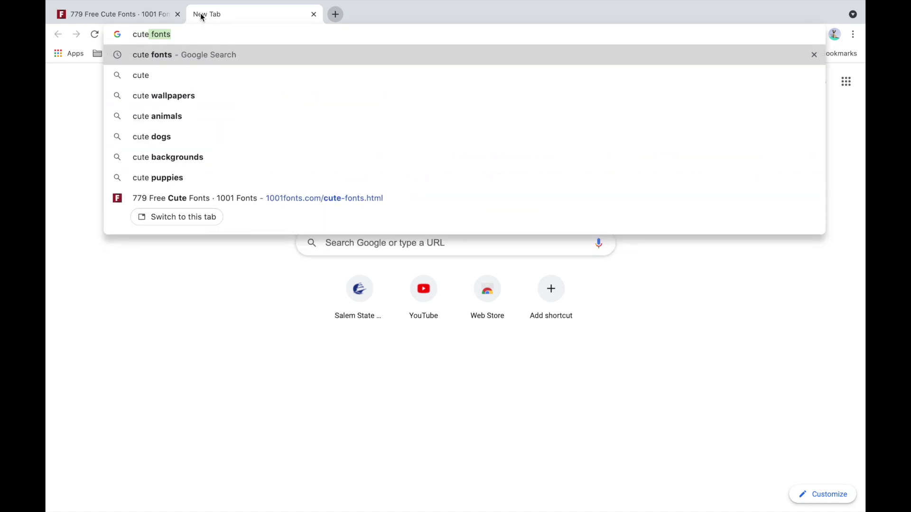
text(ont)
key(Return)
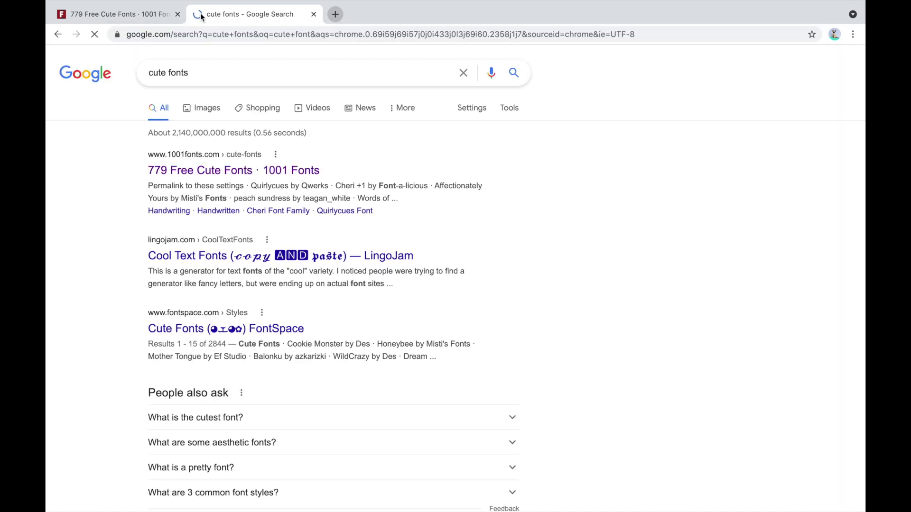
click(231, 174)
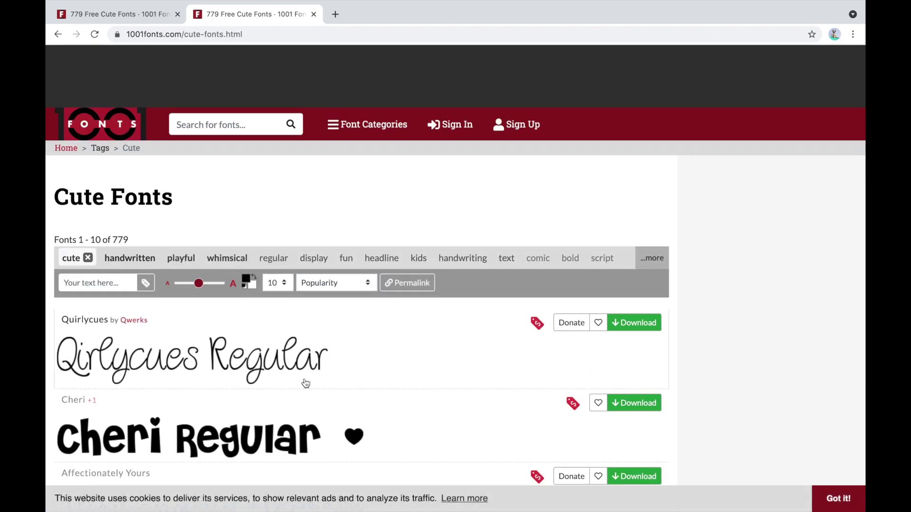
- Scroll the Cute Fonts list and download the Love Letters font
scroll(308, 387, down, 10)
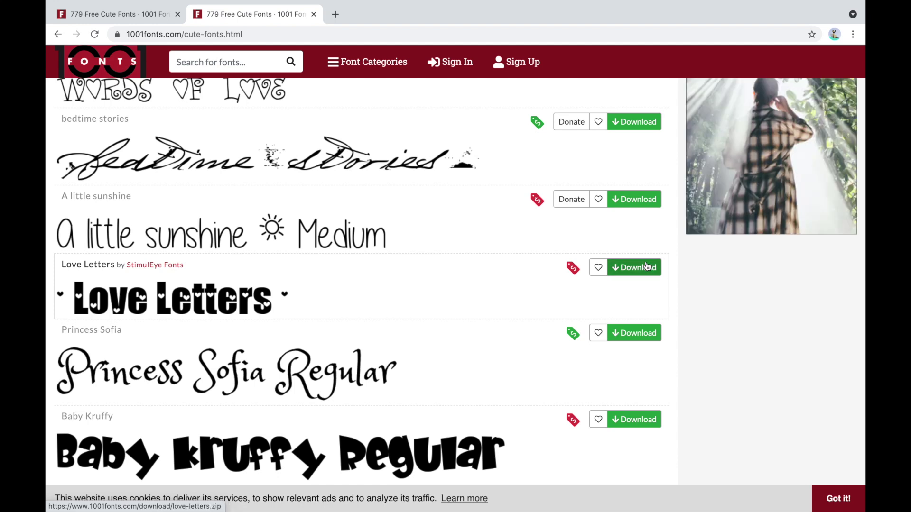
click(647, 267)
mouse_move(515, 507)
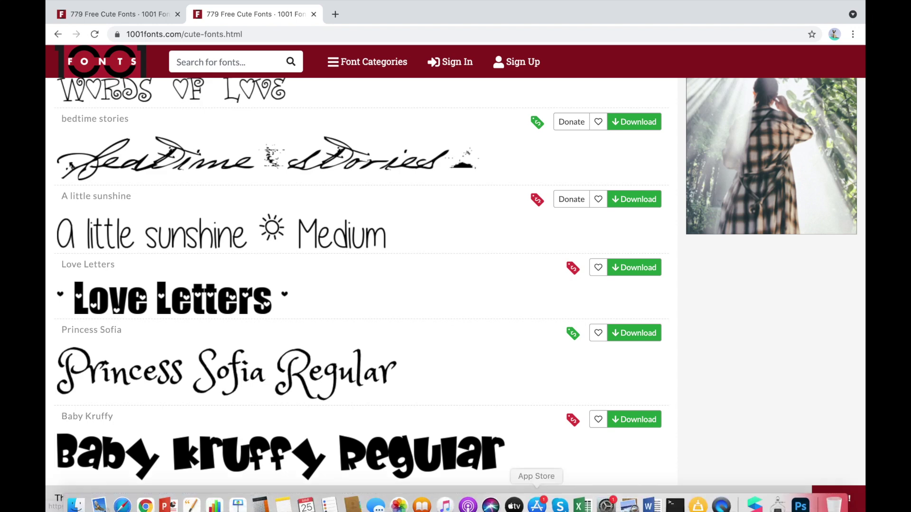
click(754, 498)
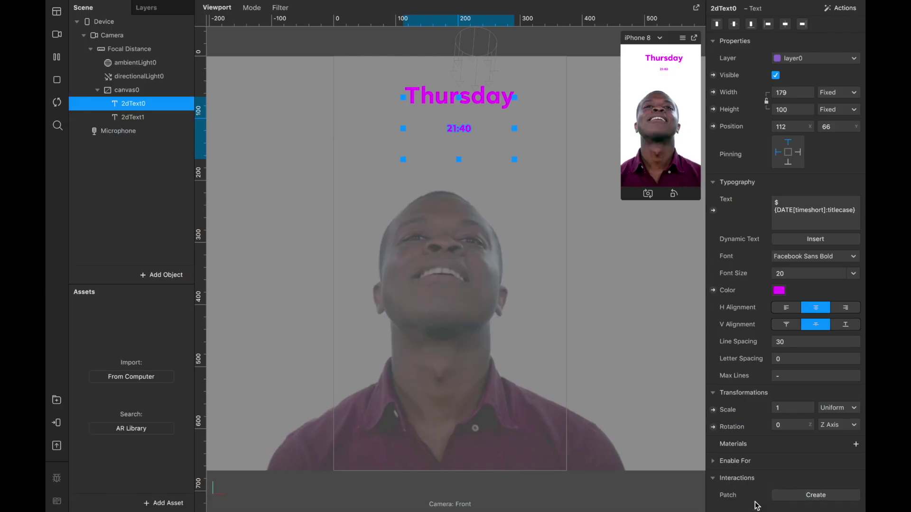
- Import Western.ttf from the Downloads > western folder into the project's assets
click(169, 505)
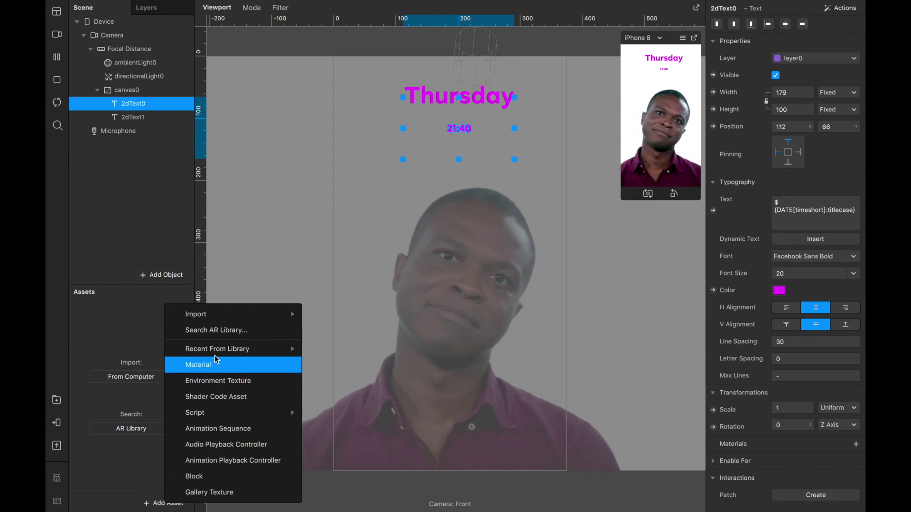
mouse_move(242, 320)
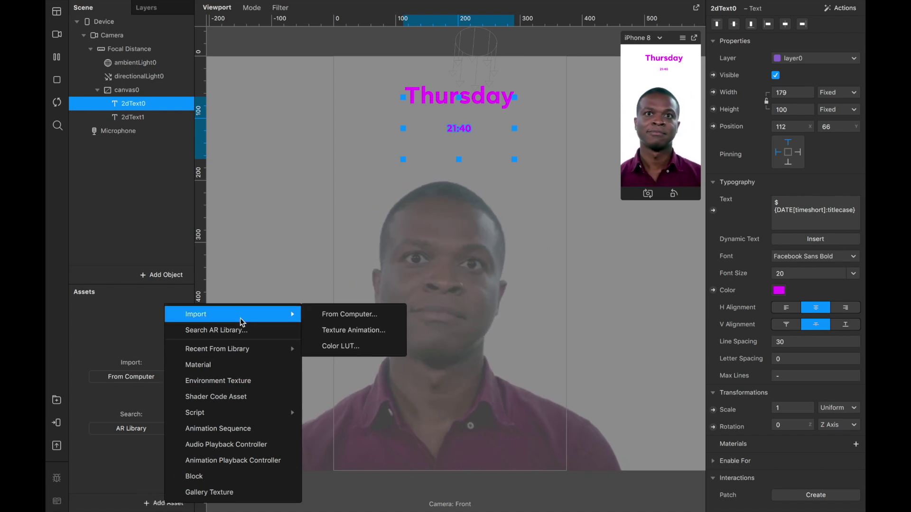
click(340, 316)
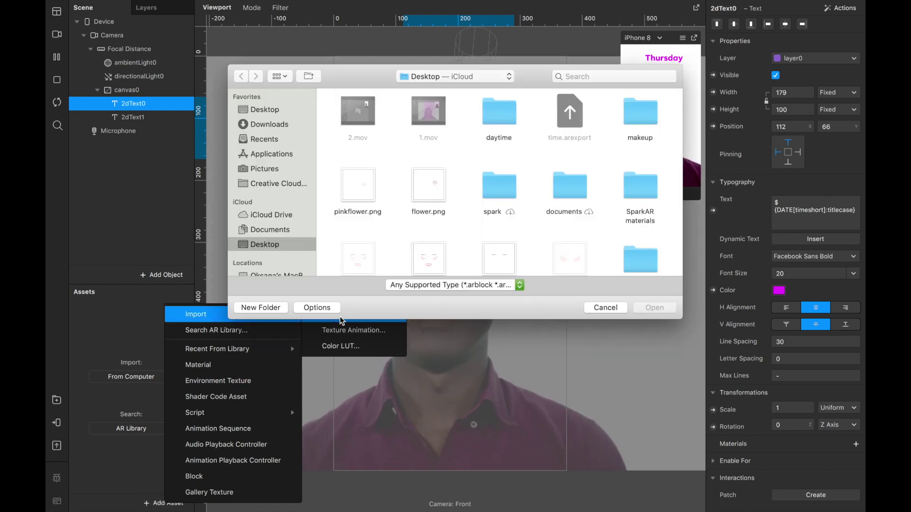
click(277, 125)
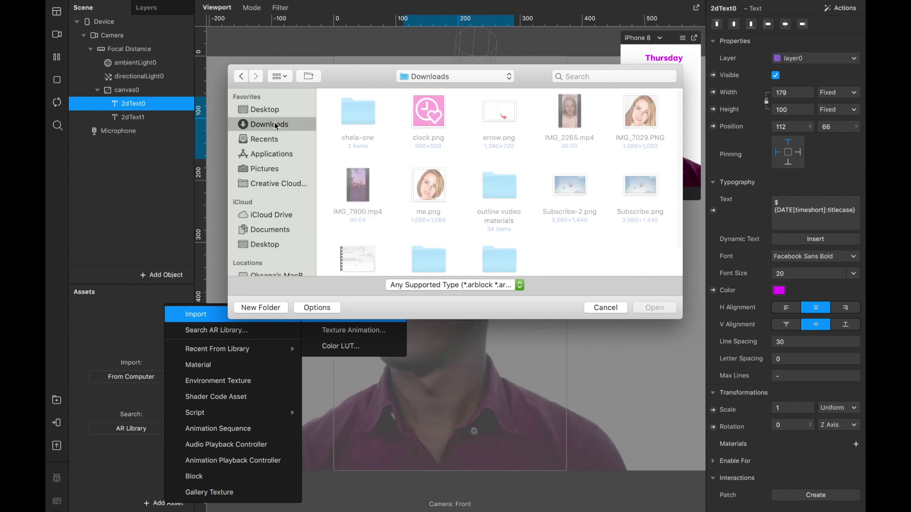
double_click(484, 128)
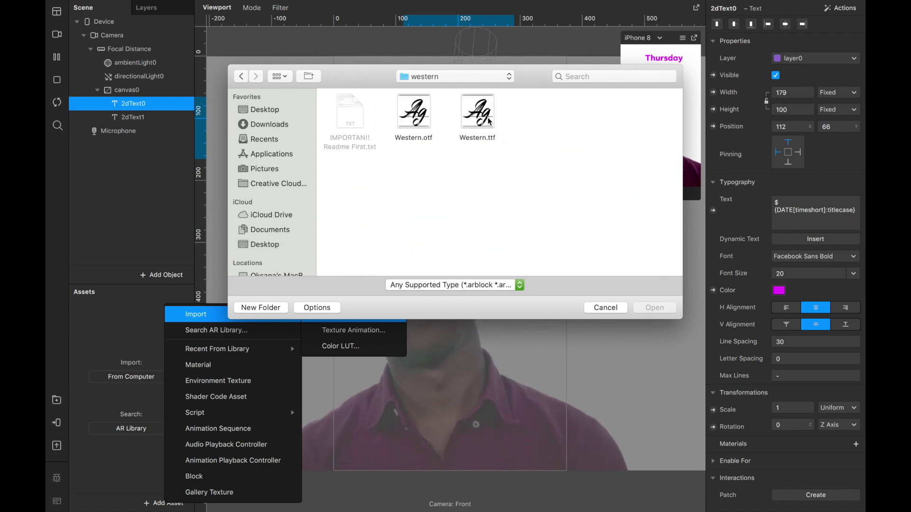
click(487, 120)
click(659, 306)
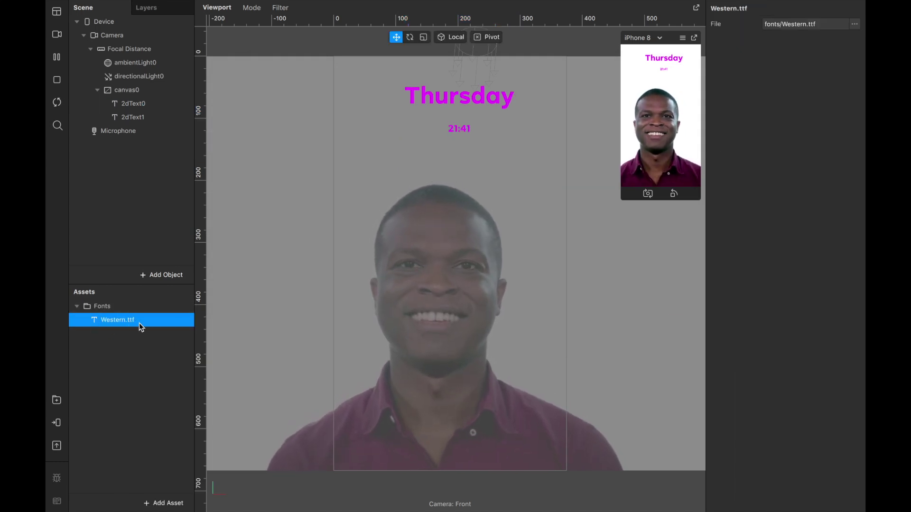
- Set the day-of-week text 2dText1 to the Western.ttf font
click(125, 117)
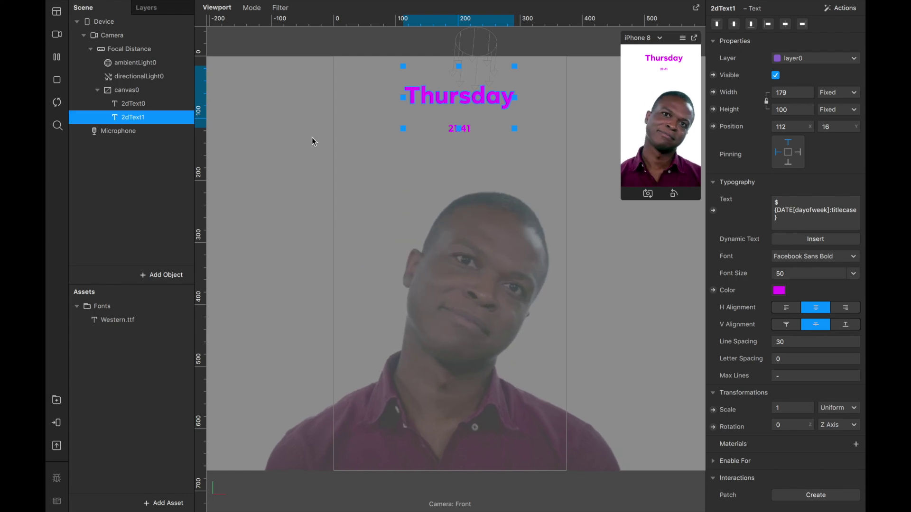
click(788, 261)
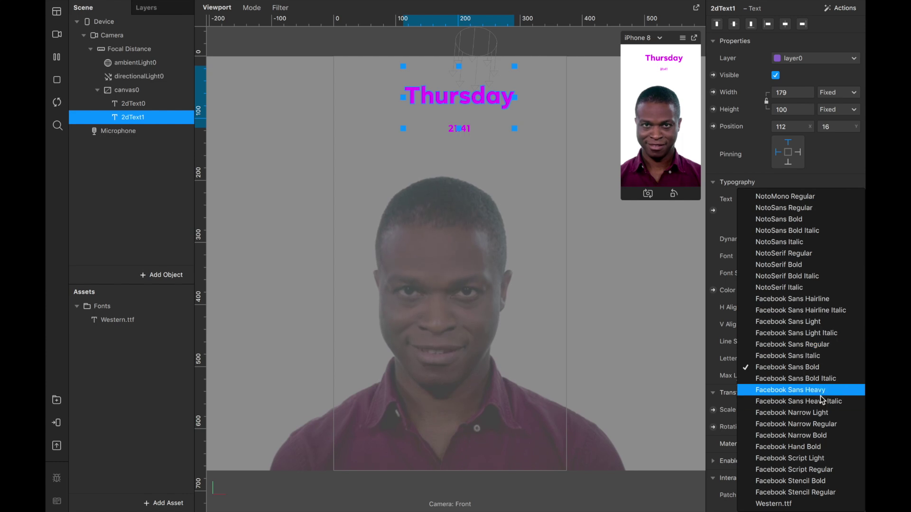
click(820, 504)
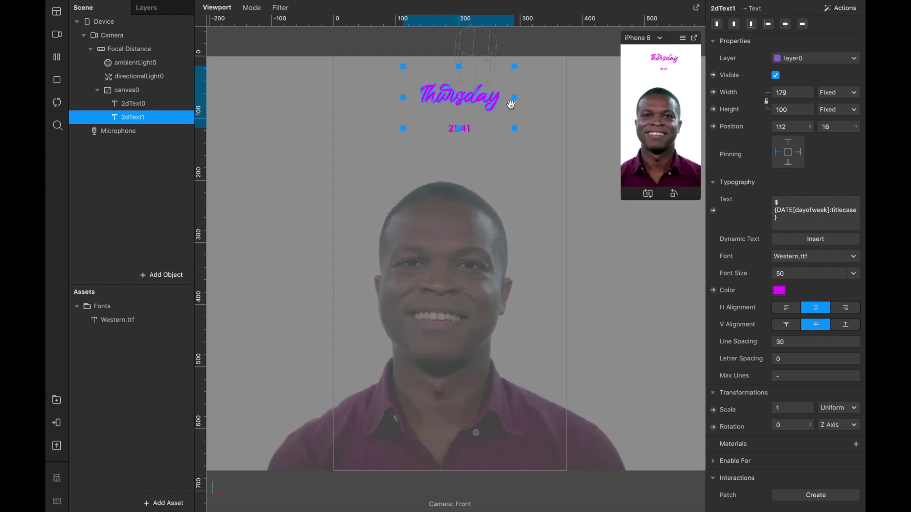
- Set the time text 2dText0 to the Western.ttf font as well
click(468, 137)
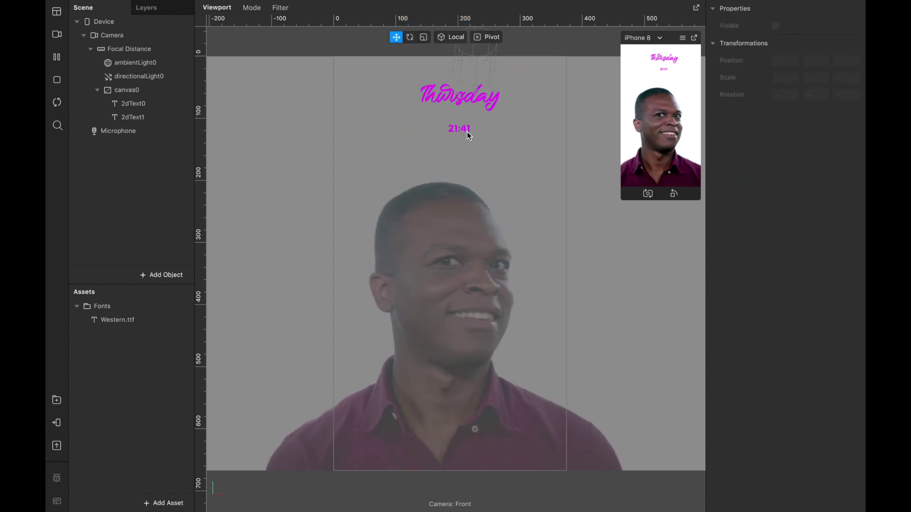
click(466, 133)
click(135, 117)
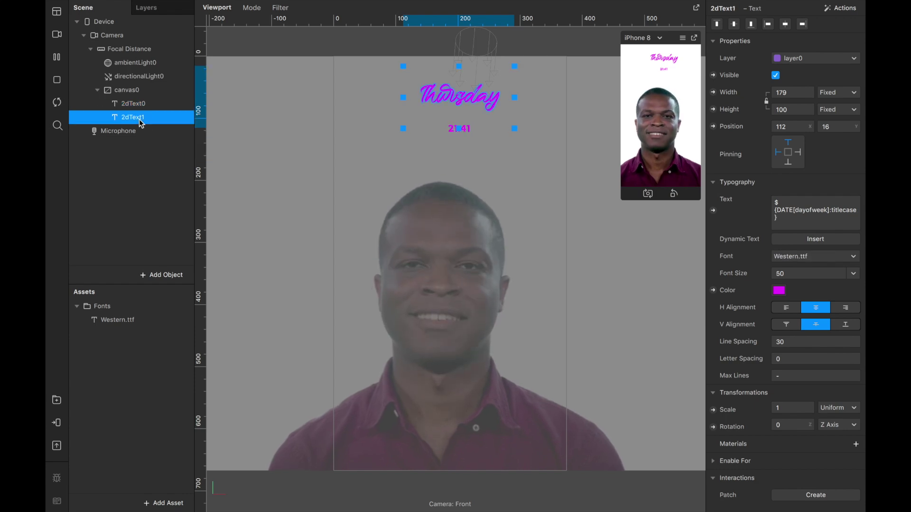
click(133, 104)
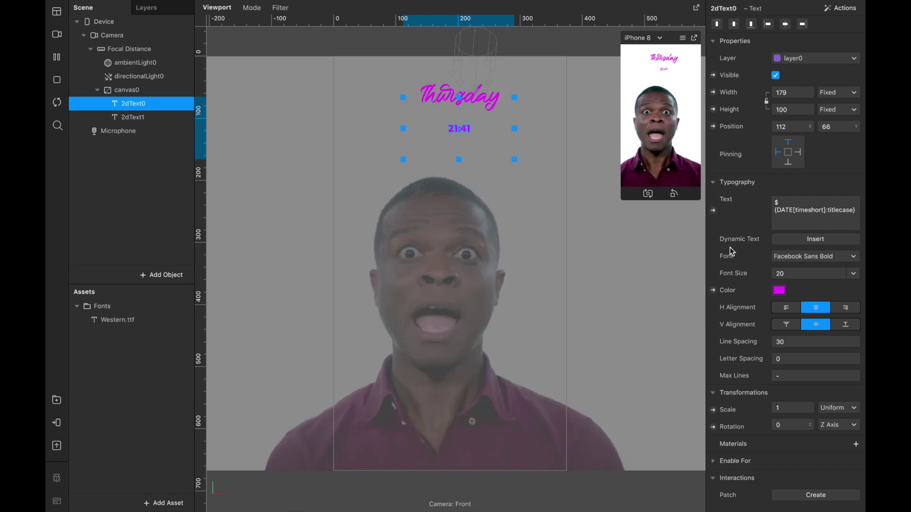
click(833, 258)
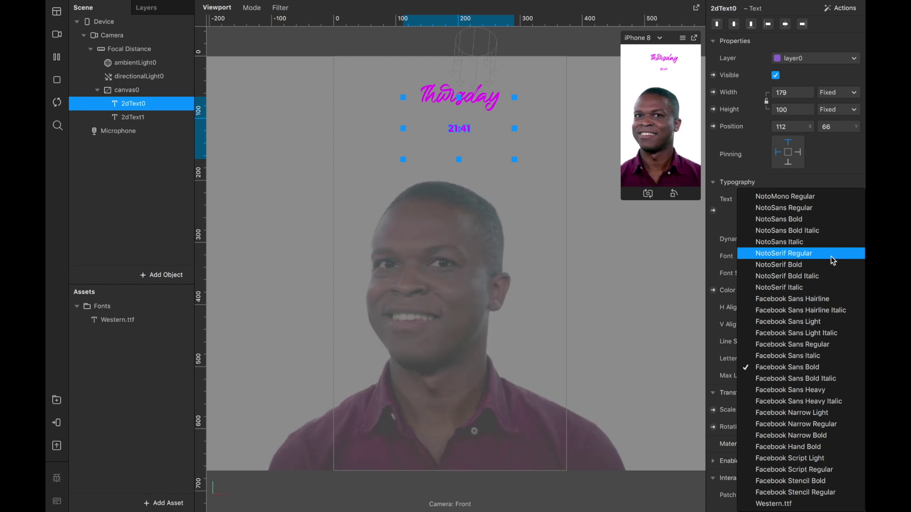
click(820, 505)
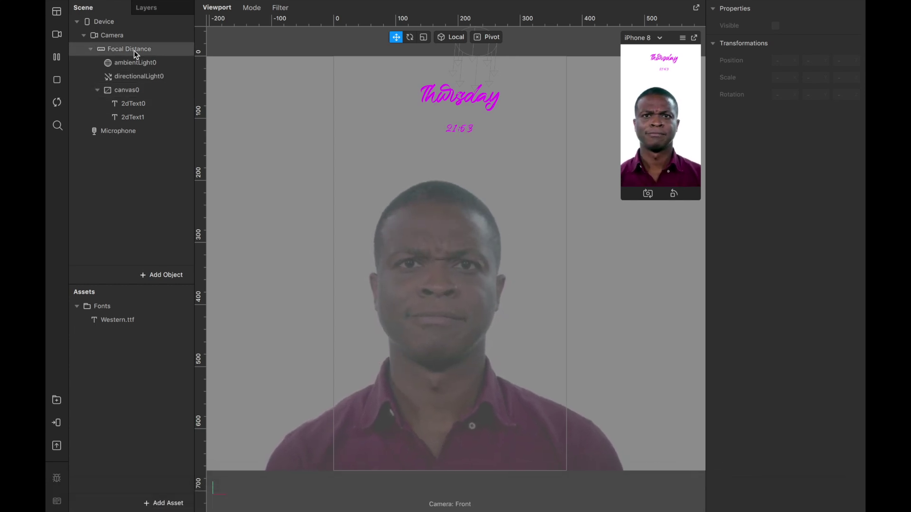
- Add a new canvas1 under Focal Distance with a rectangle inside it
click(133, 50)
right_click(133, 51)
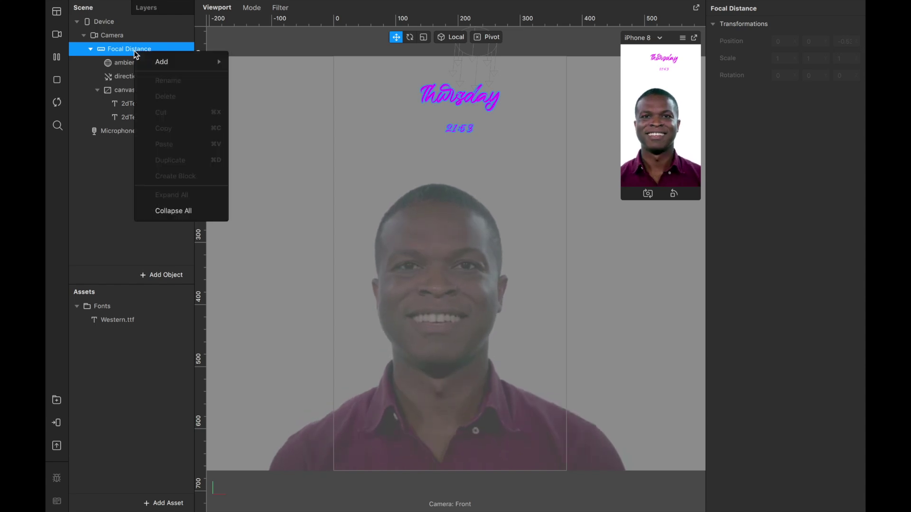
mouse_move(208, 62)
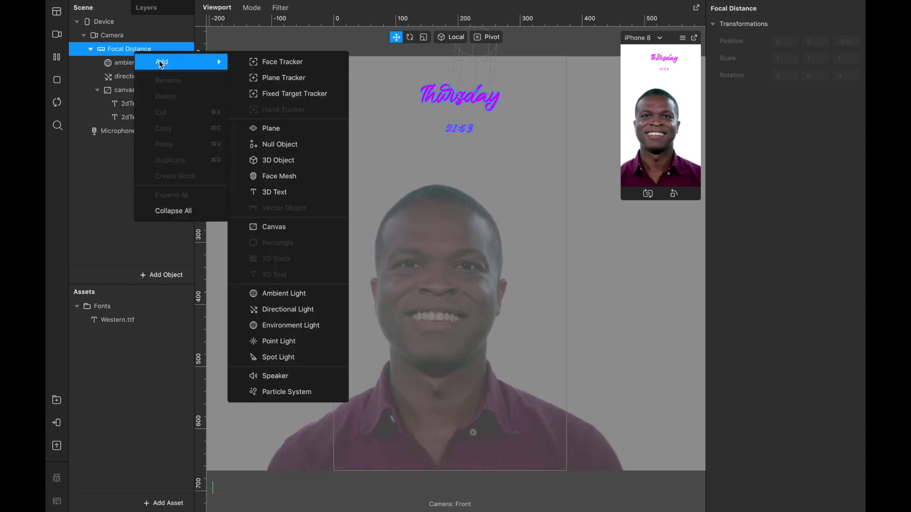
click(295, 229)
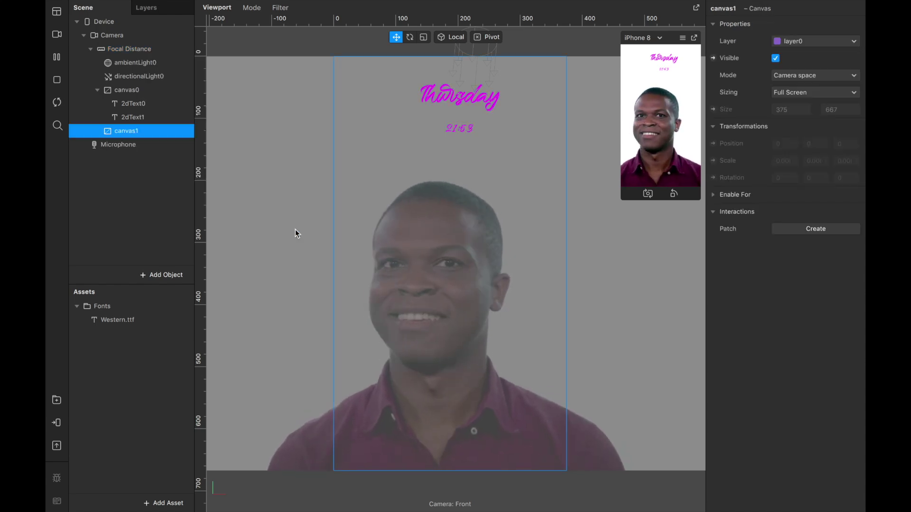
right_click(144, 130)
mouse_move(167, 140)
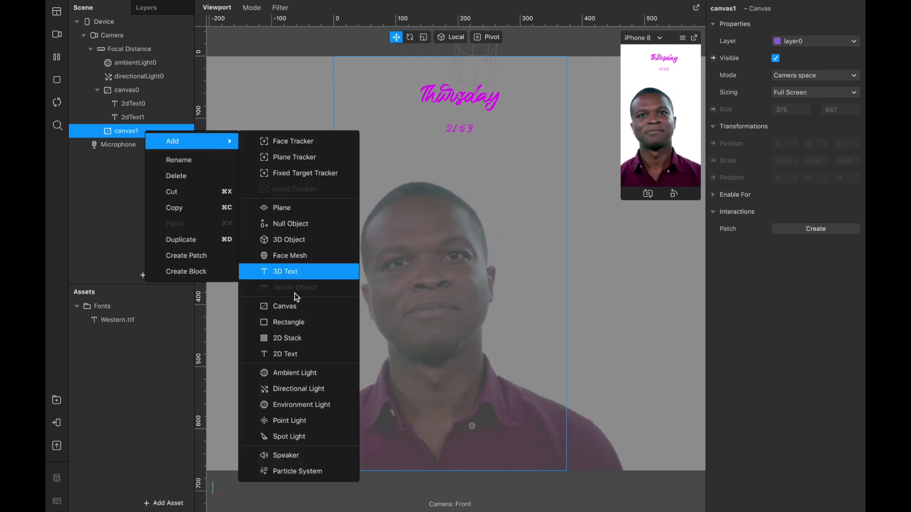
click(294, 322)
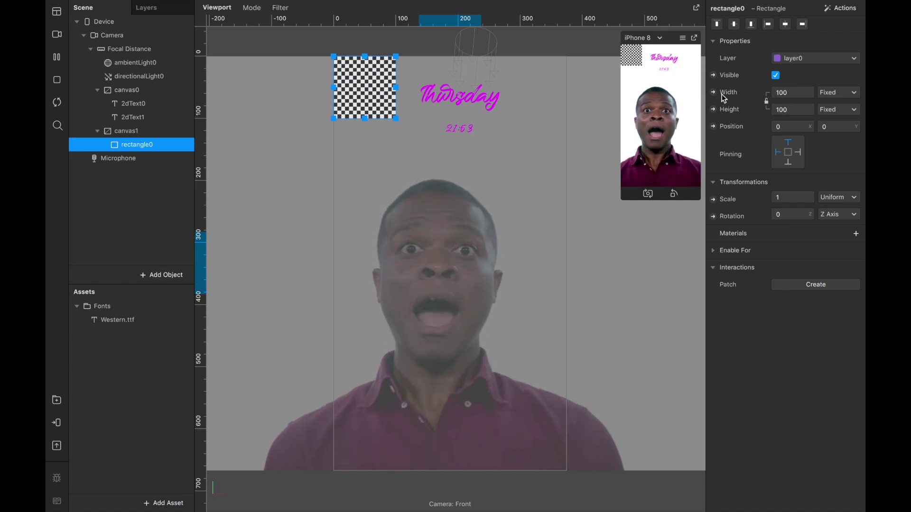
- Size the rectangle to Fill Width and Fill Height so it covers the screen
click(787, 99)
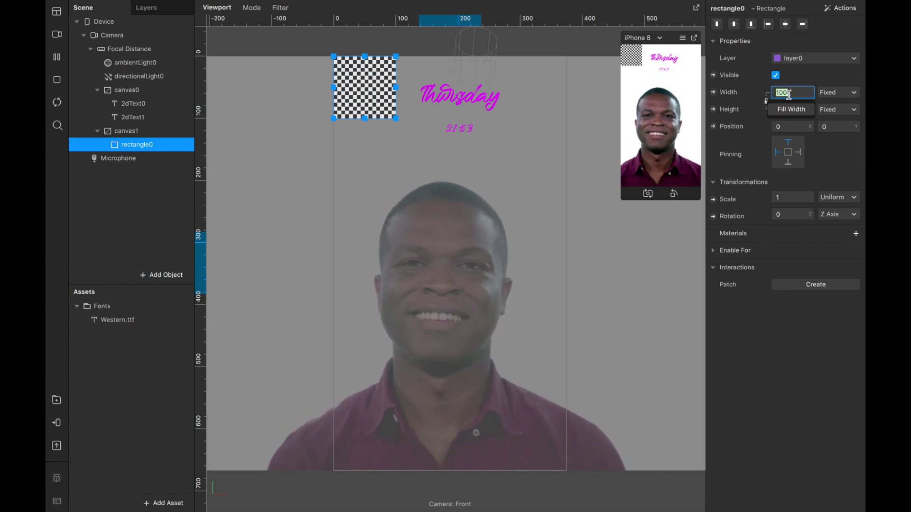
click(792, 109)
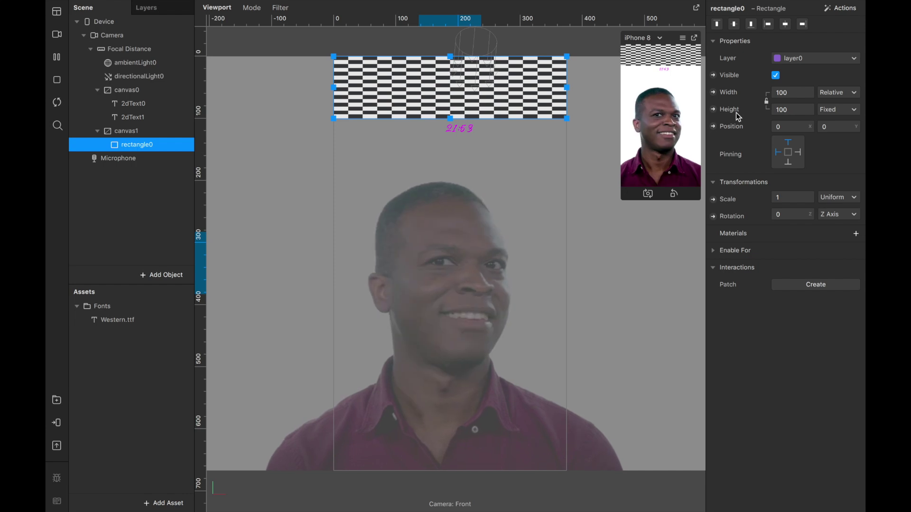
click(786, 112)
click(801, 127)
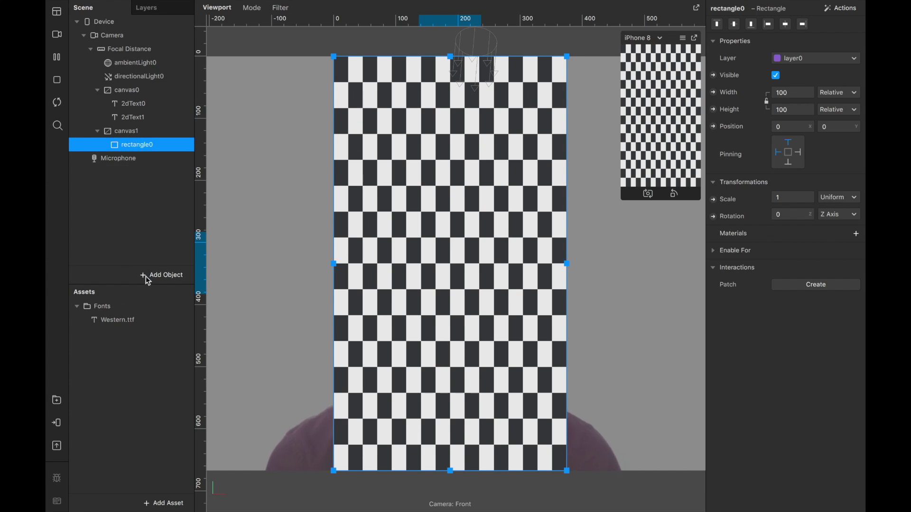
- Add a new material to the rectangle and rename it 'color'
click(856, 234)
click(118, 322)
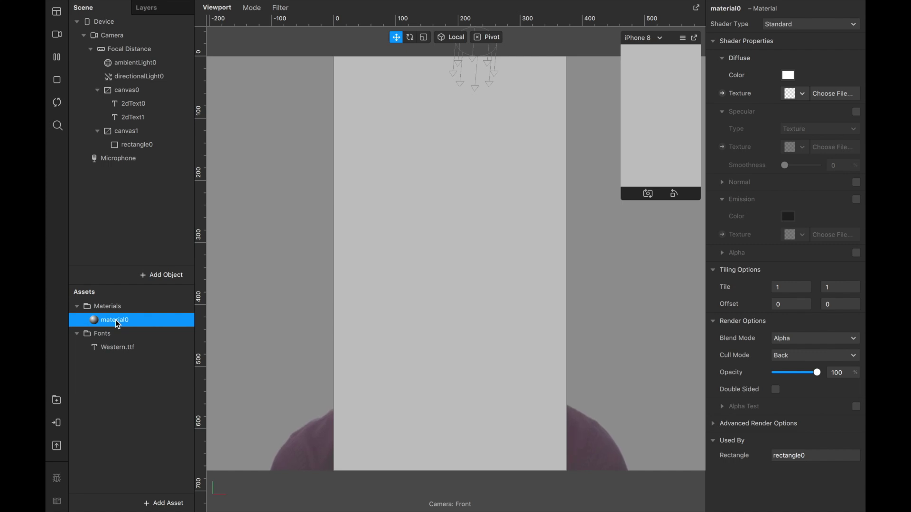
double_click(115, 319)
text(color)
key(Return)
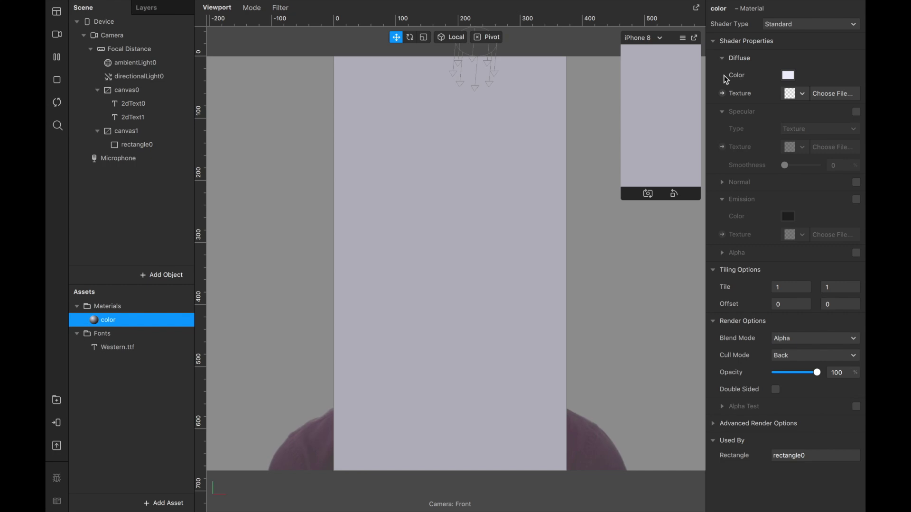
- Set the color material's diffuse colour to bright magenta
click(788, 76)
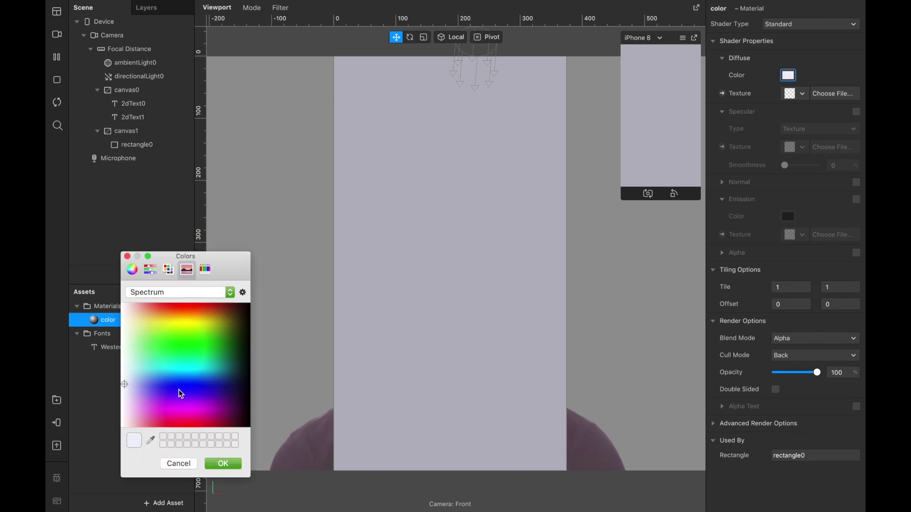
click(211, 410)
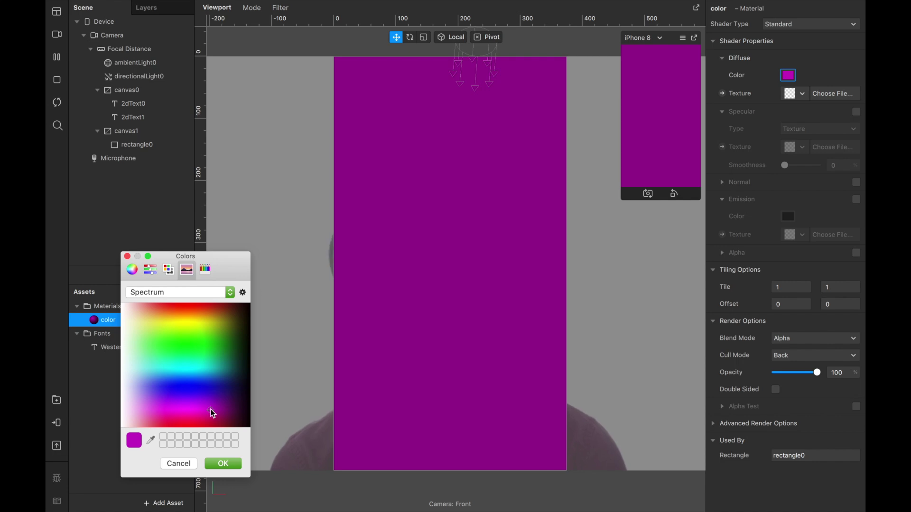
click(194, 413)
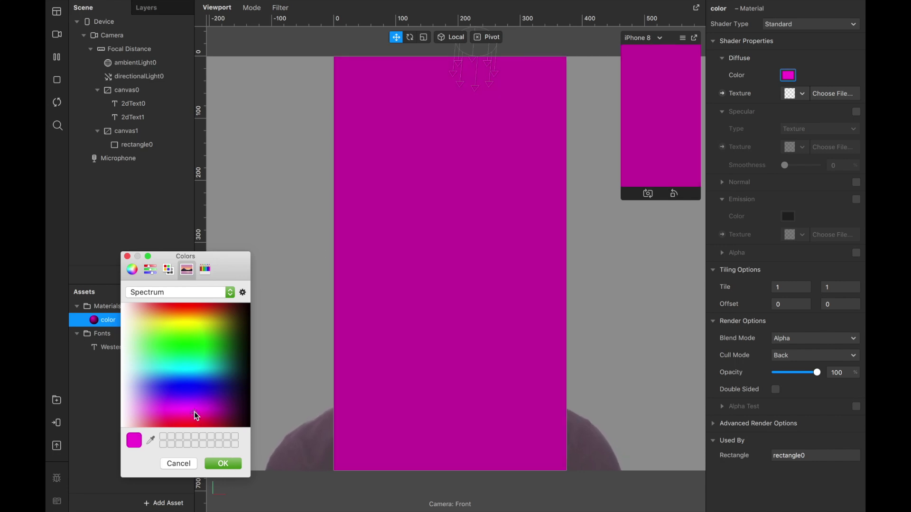
click(227, 464)
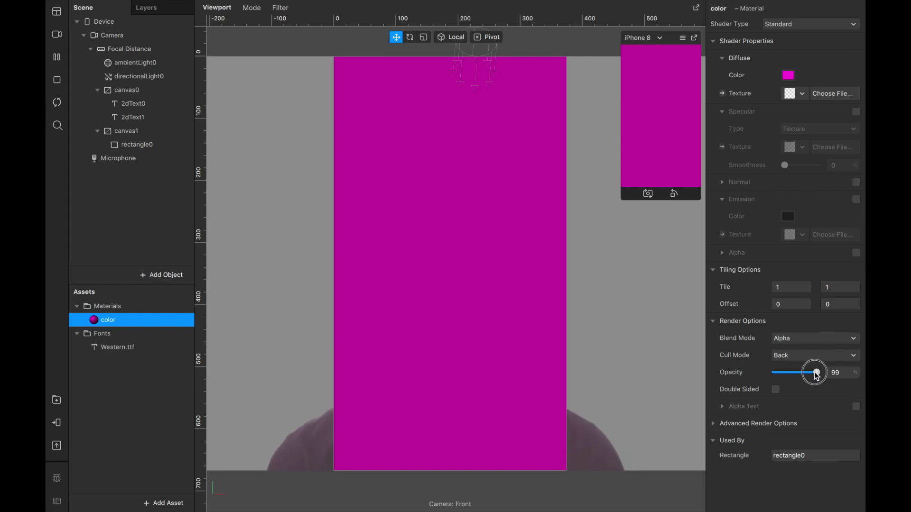
- Drag the color material's Opacity slider down to 30%
drag(816, 374, 788, 376)
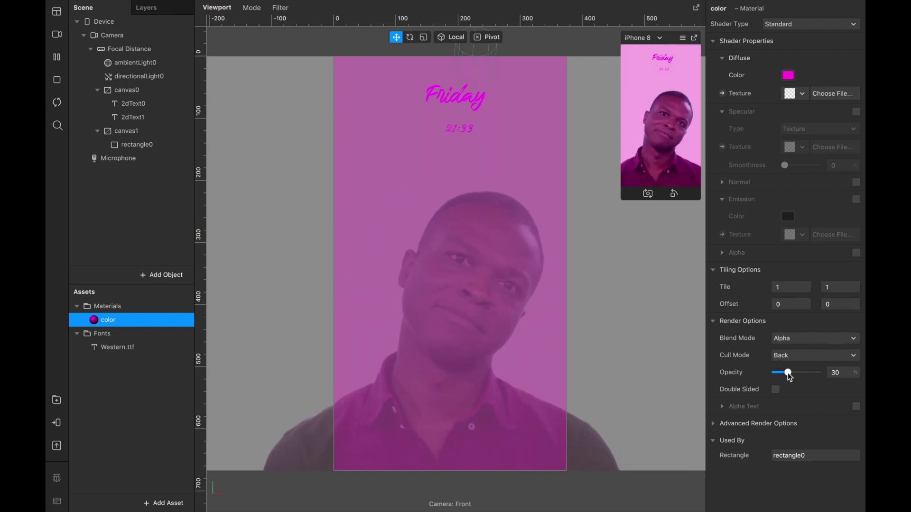